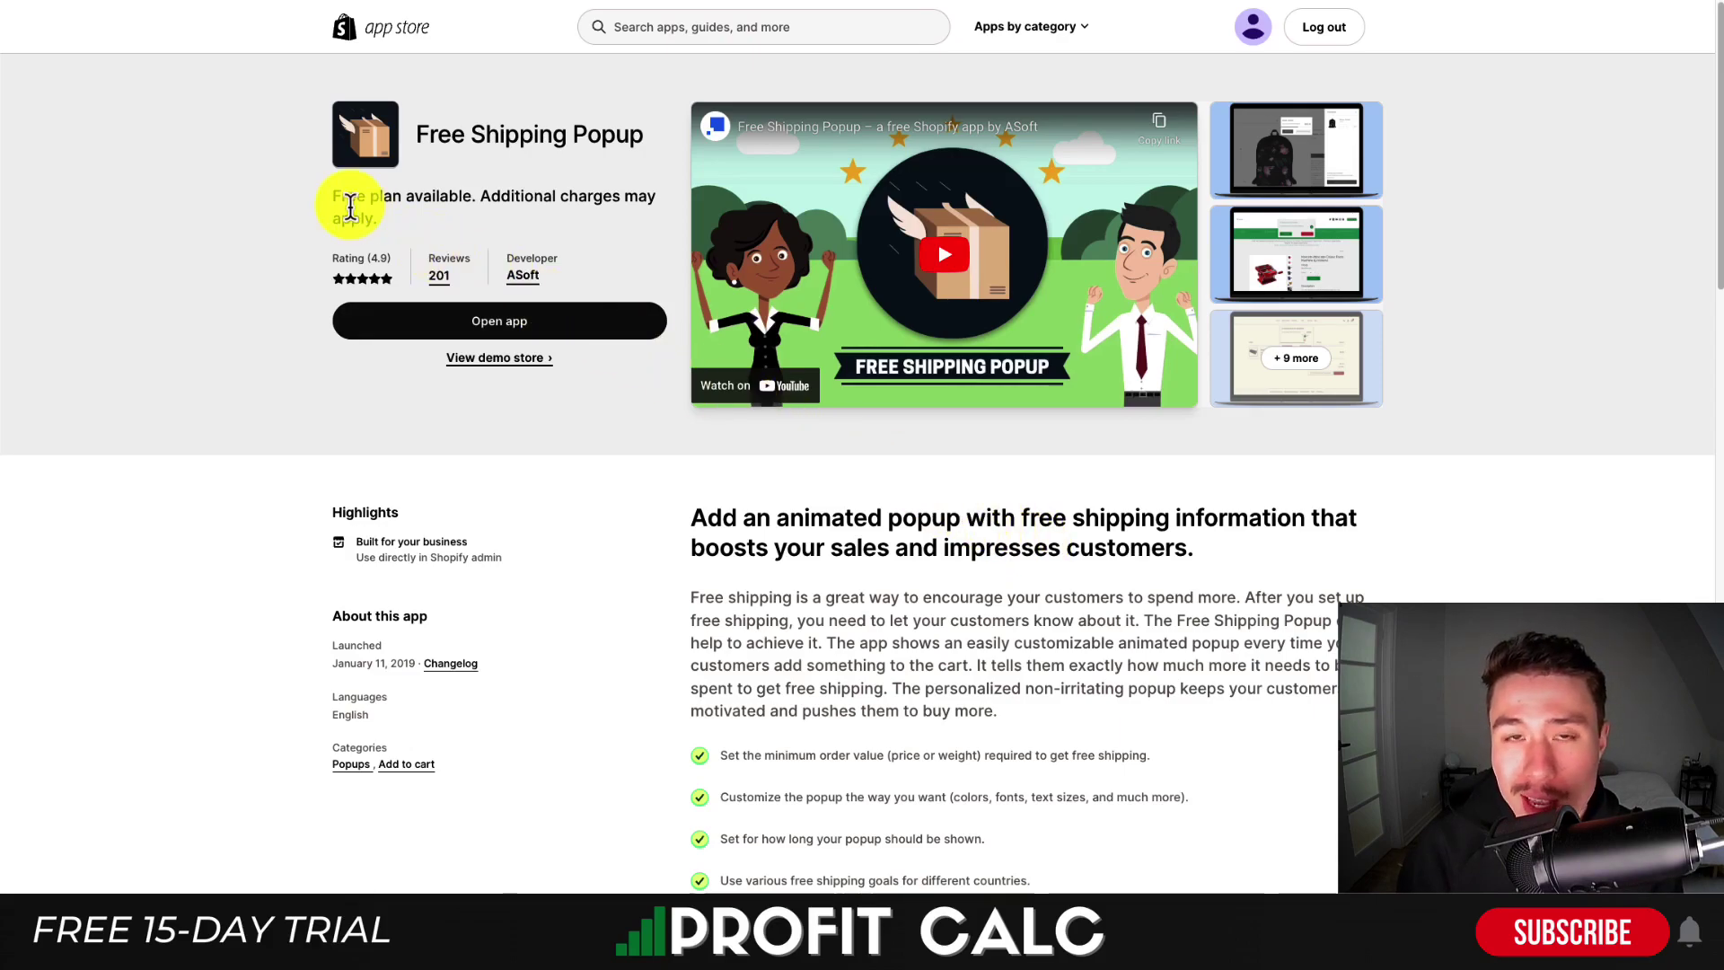
pyautogui.scroll(-10, 350, 208)
pyautogui.moveTo(373, 279); pyautogui.dragTo(395, 281)
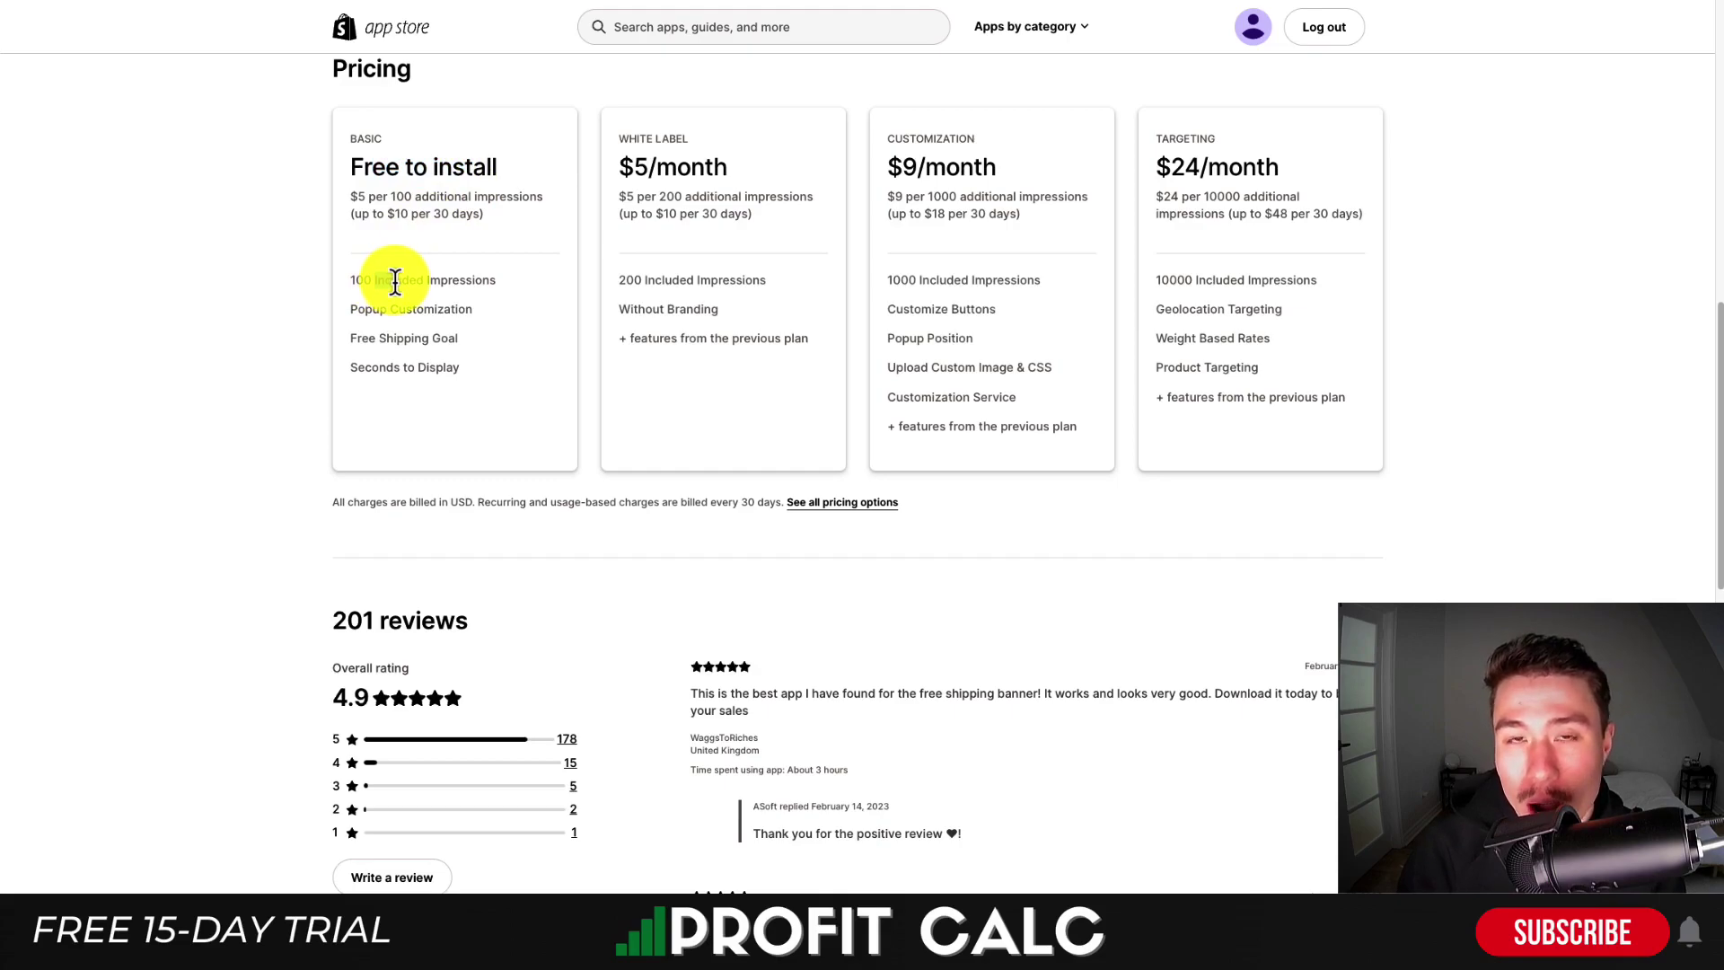
pyautogui.moveTo(377, 338); pyautogui.dragTo(421, 338)
pyautogui.click(385, 175)
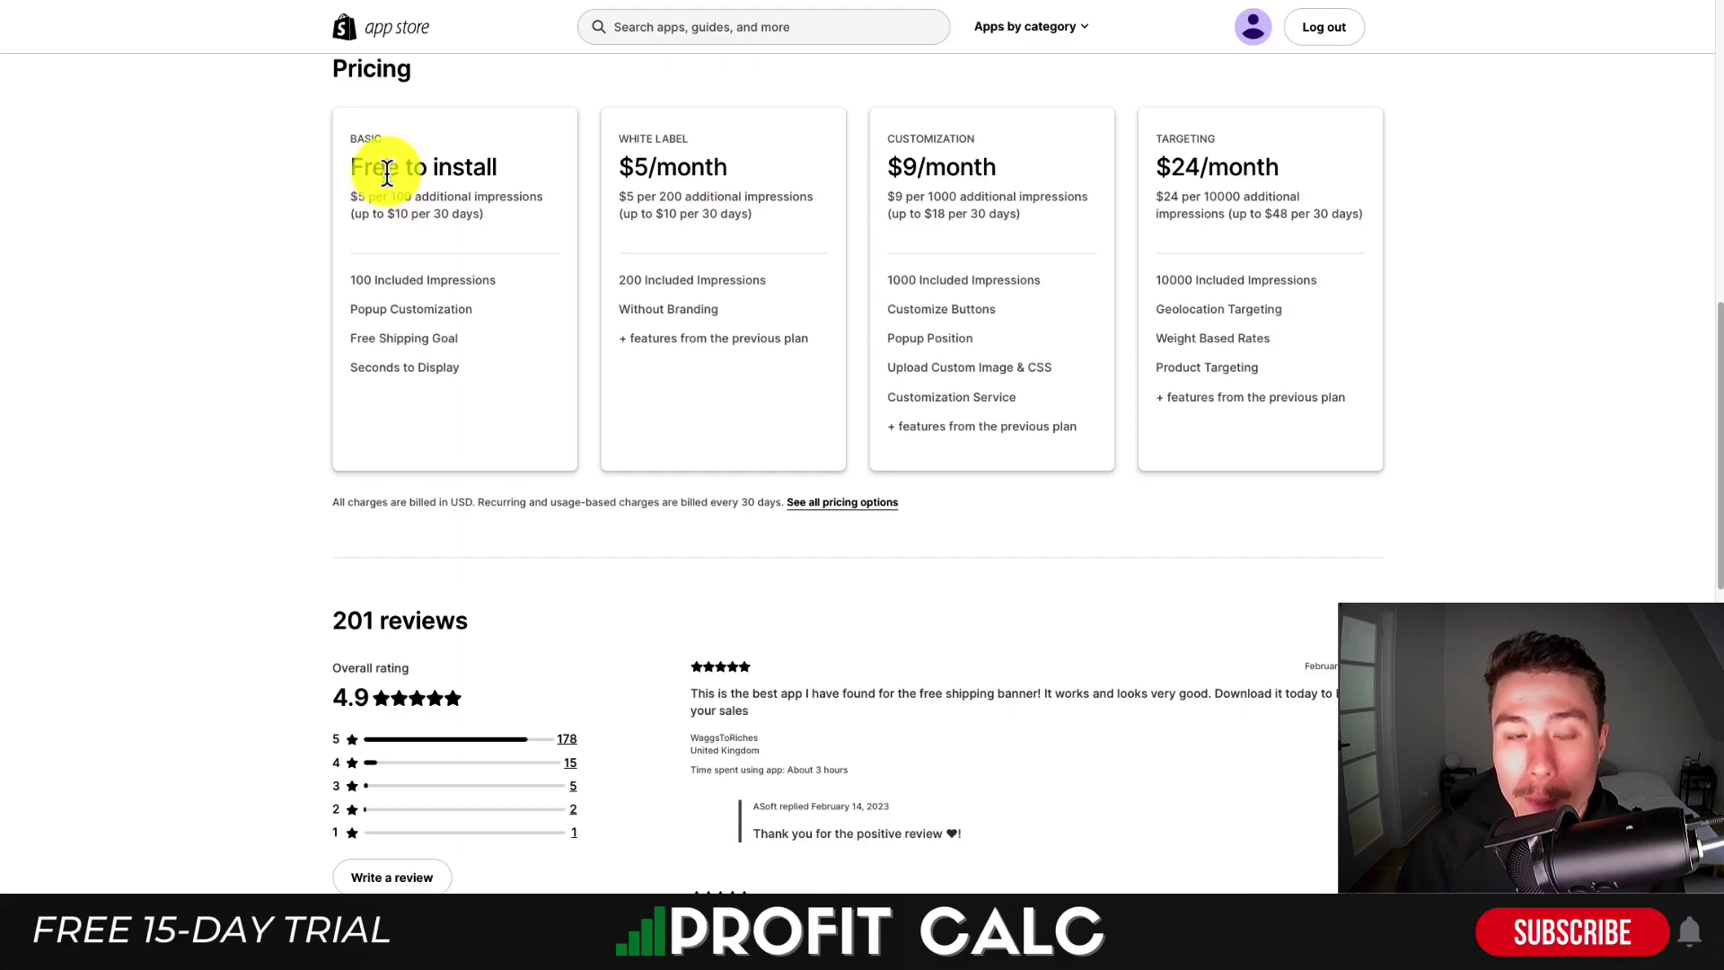
pyautogui.moveTo(415, 196); pyautogui.dragTo(493, 200)
pyautogui.scroll(10, 503, 269)
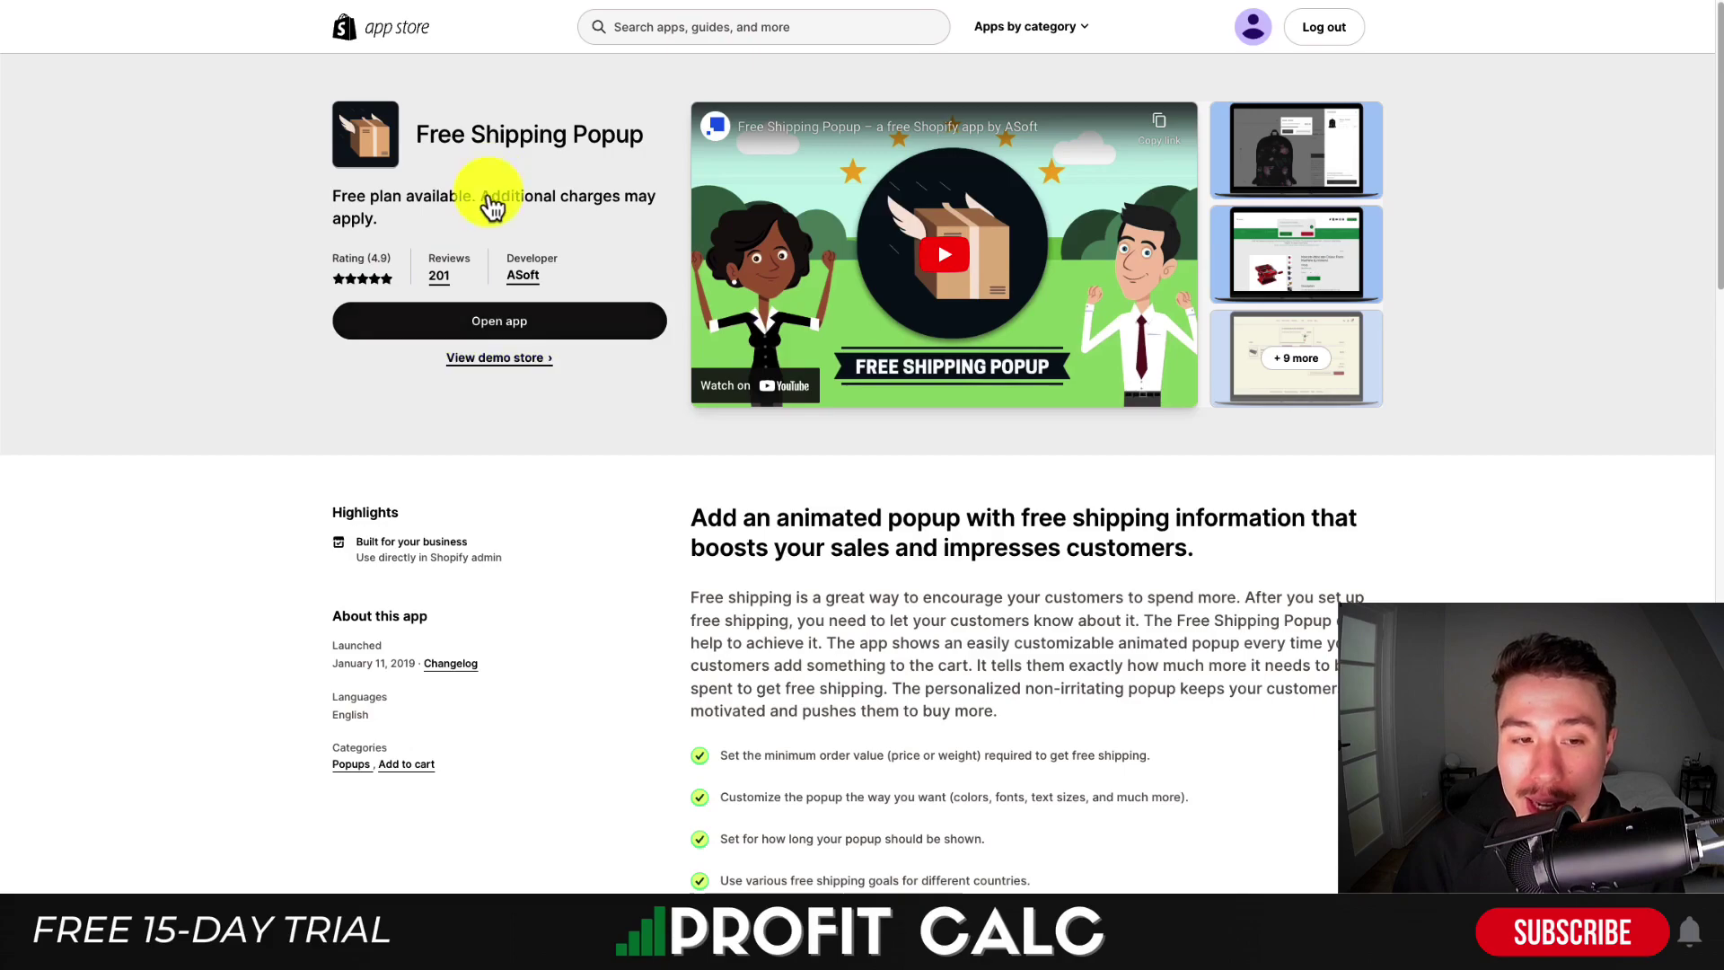
# Open the Free Shipping Popup app and scroll down to its Customization settings.
pyautogui.click(440, 325)
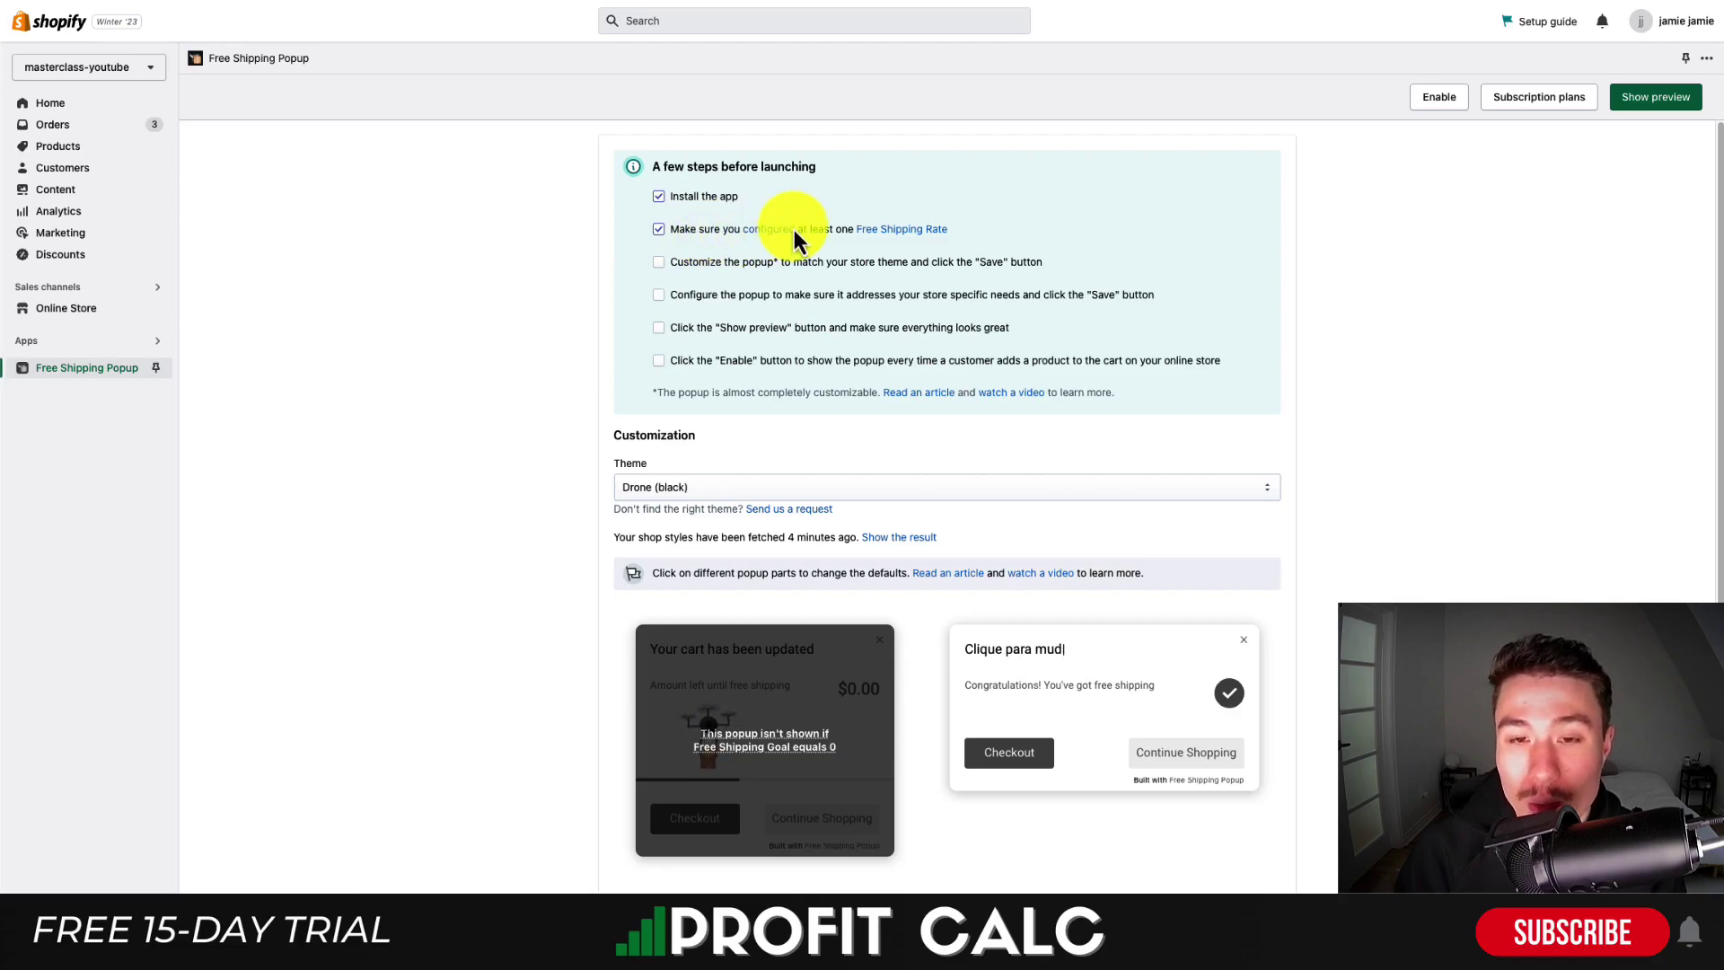
pyautogui.scroll(-1, 737, 248)
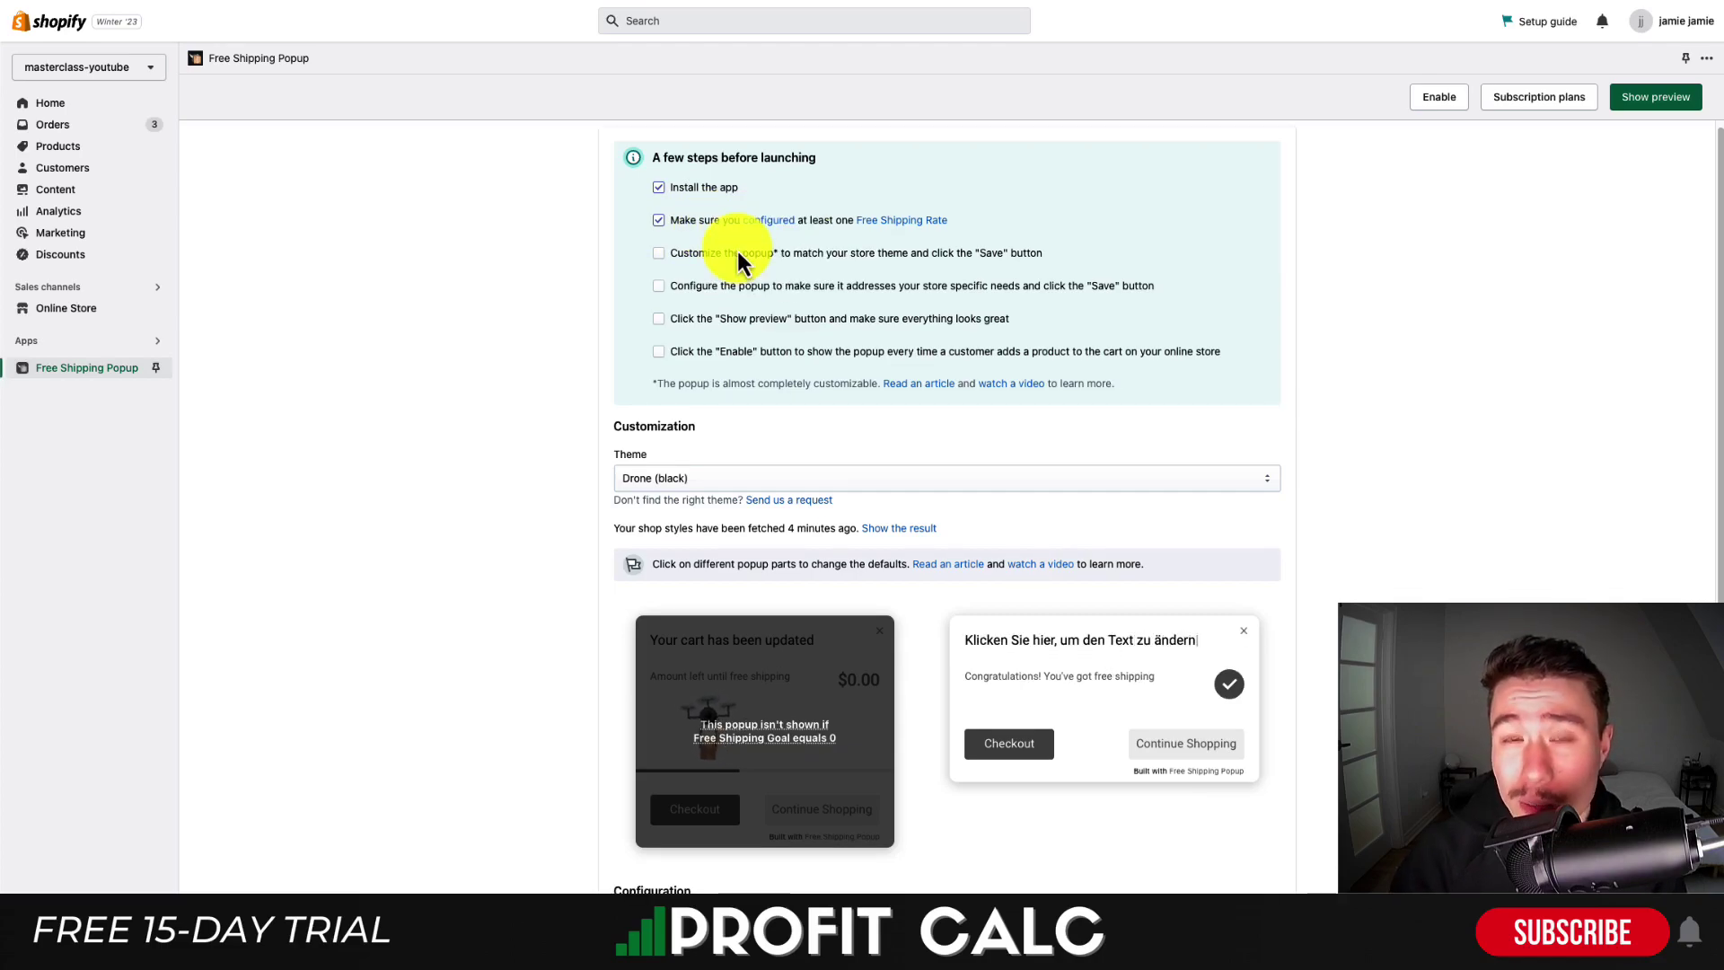
pyautogui.scroll(-3, 747, 358)
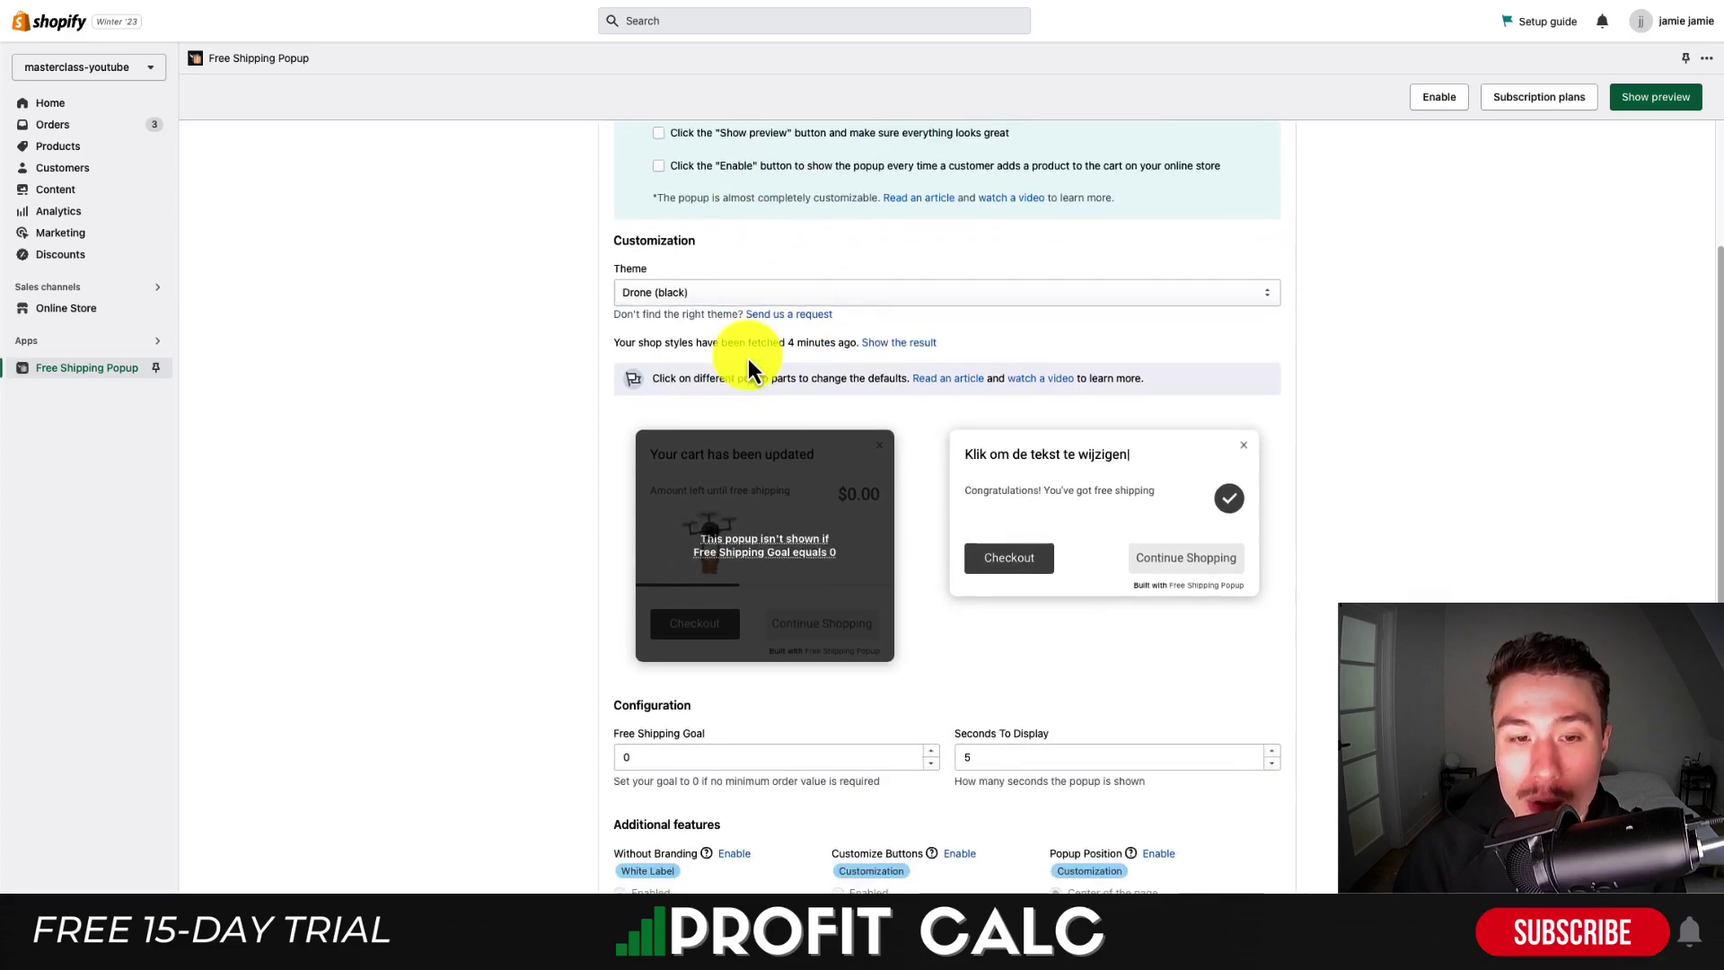
pyautogui.scroll(-2, 462, 365)
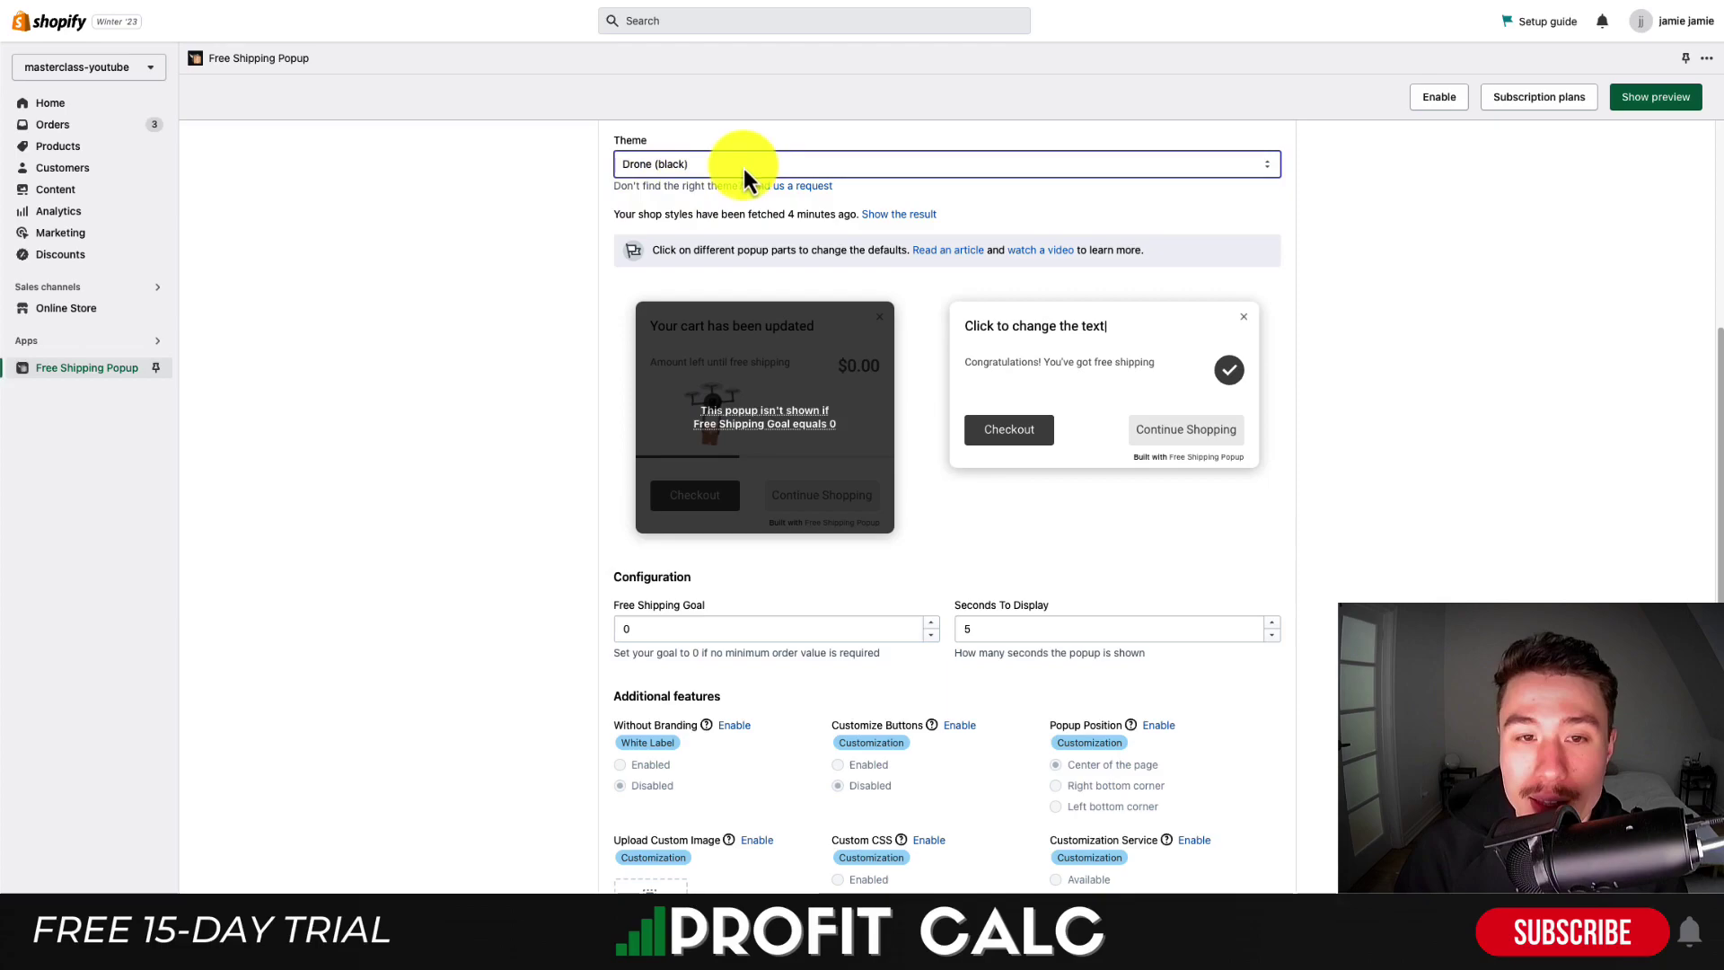
# Try the Drone (blue) and No image (black) popup themes, then return to Drone (black).
pyautogui.click(742, 165)
pyautogui.click(735, 178)
pyautogui.click(734, 171)
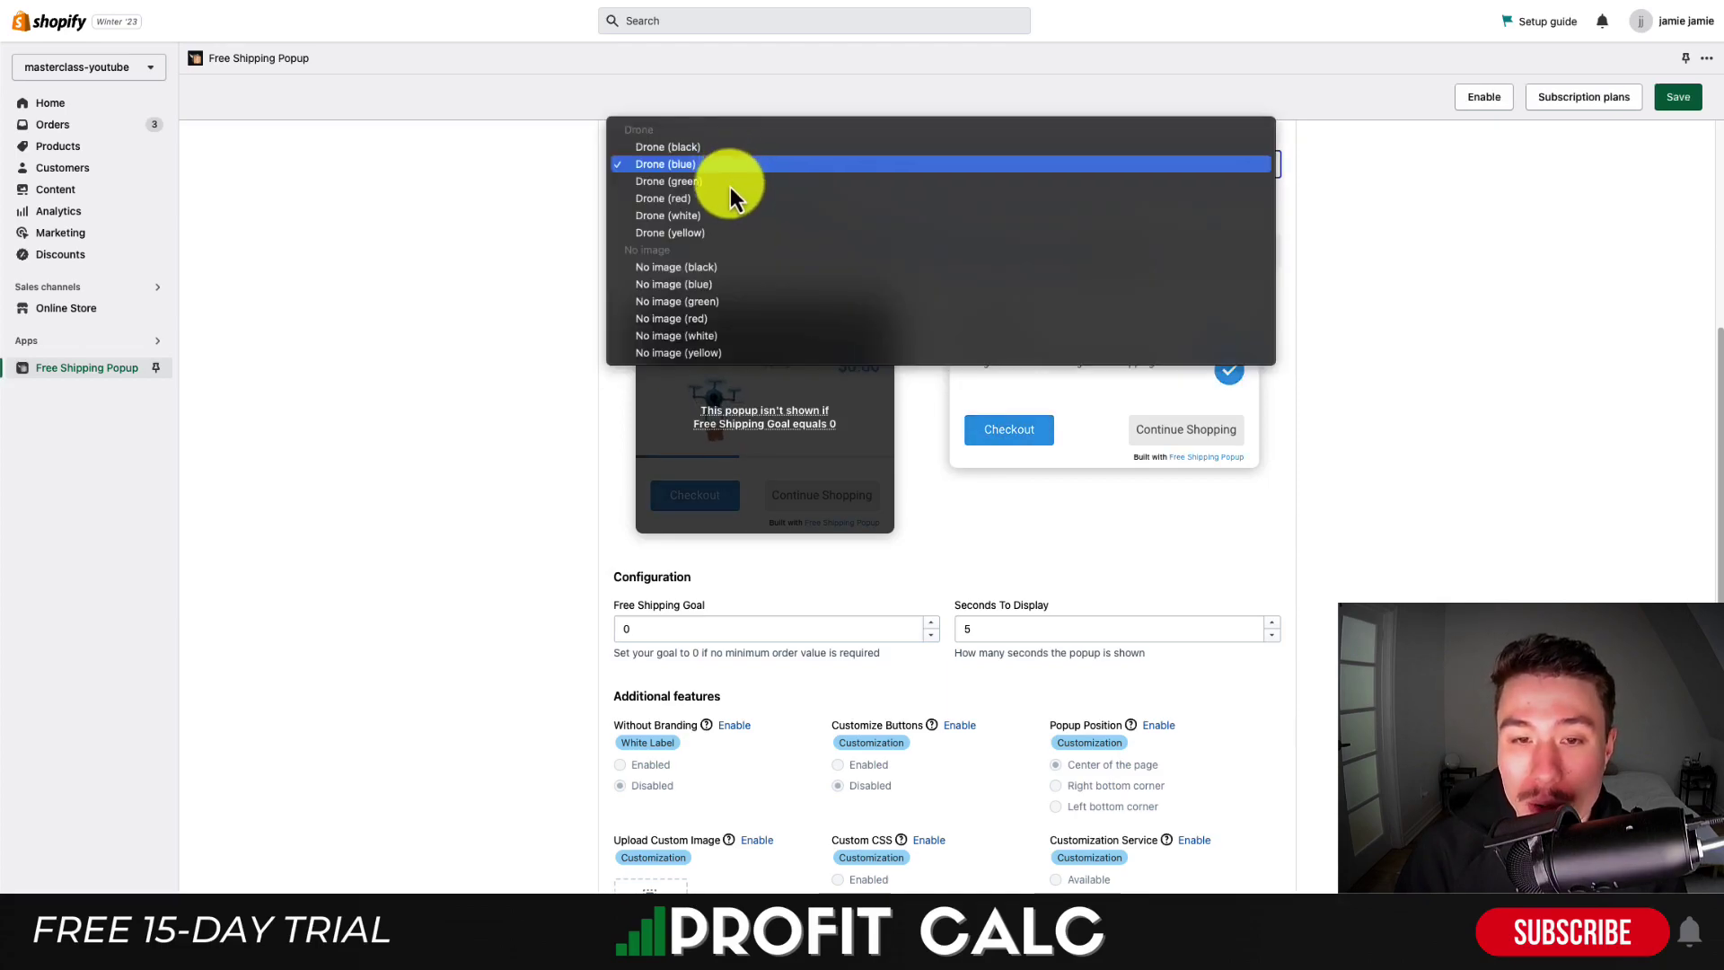
pyautogui.click(708, 263)
pyautogui.click(751, 171)
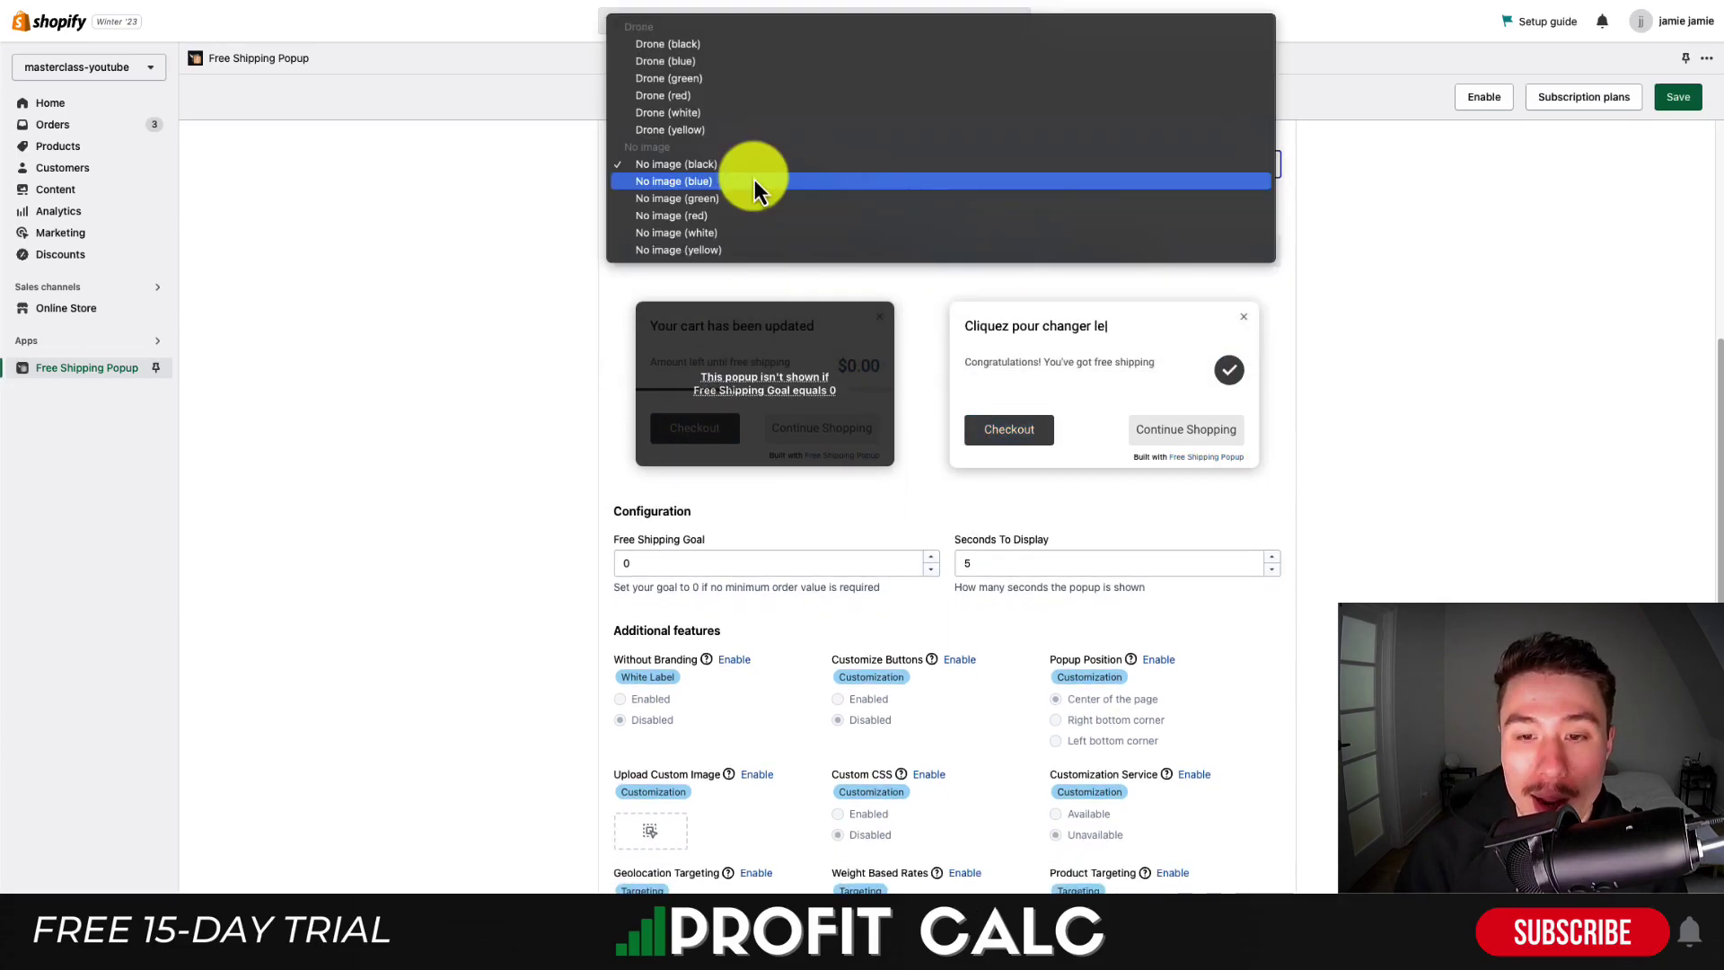
pyautogui.scroll(3, 755, 180)
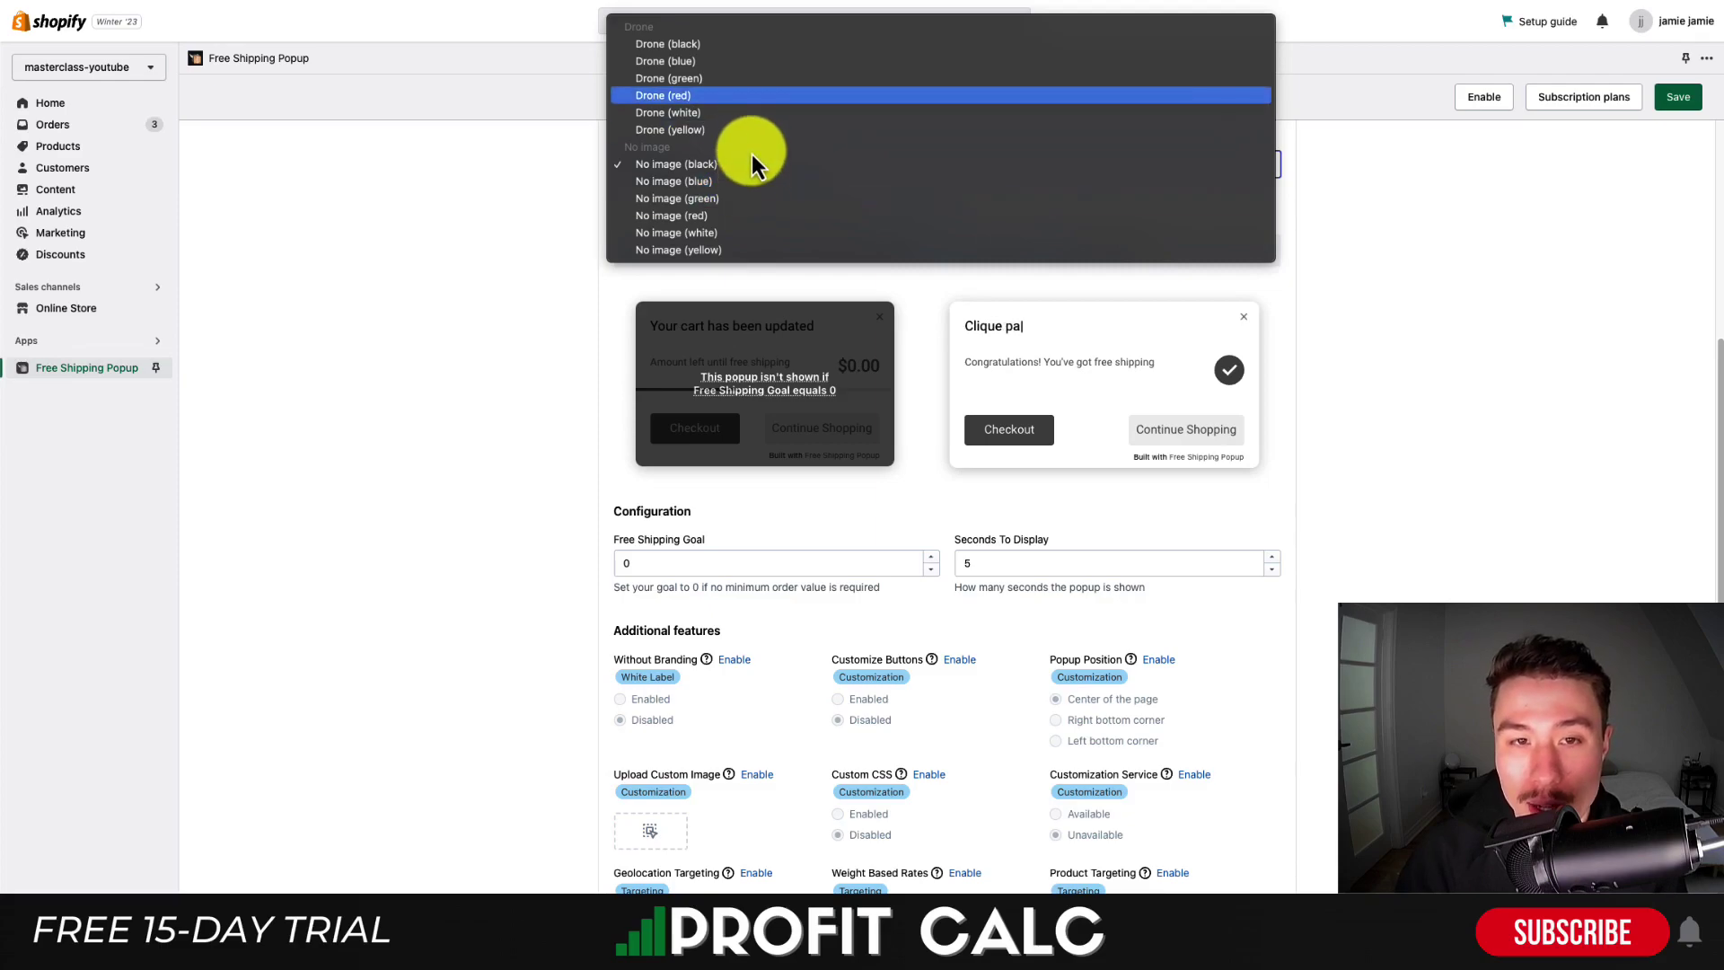
pyautogui.click(741, 126)
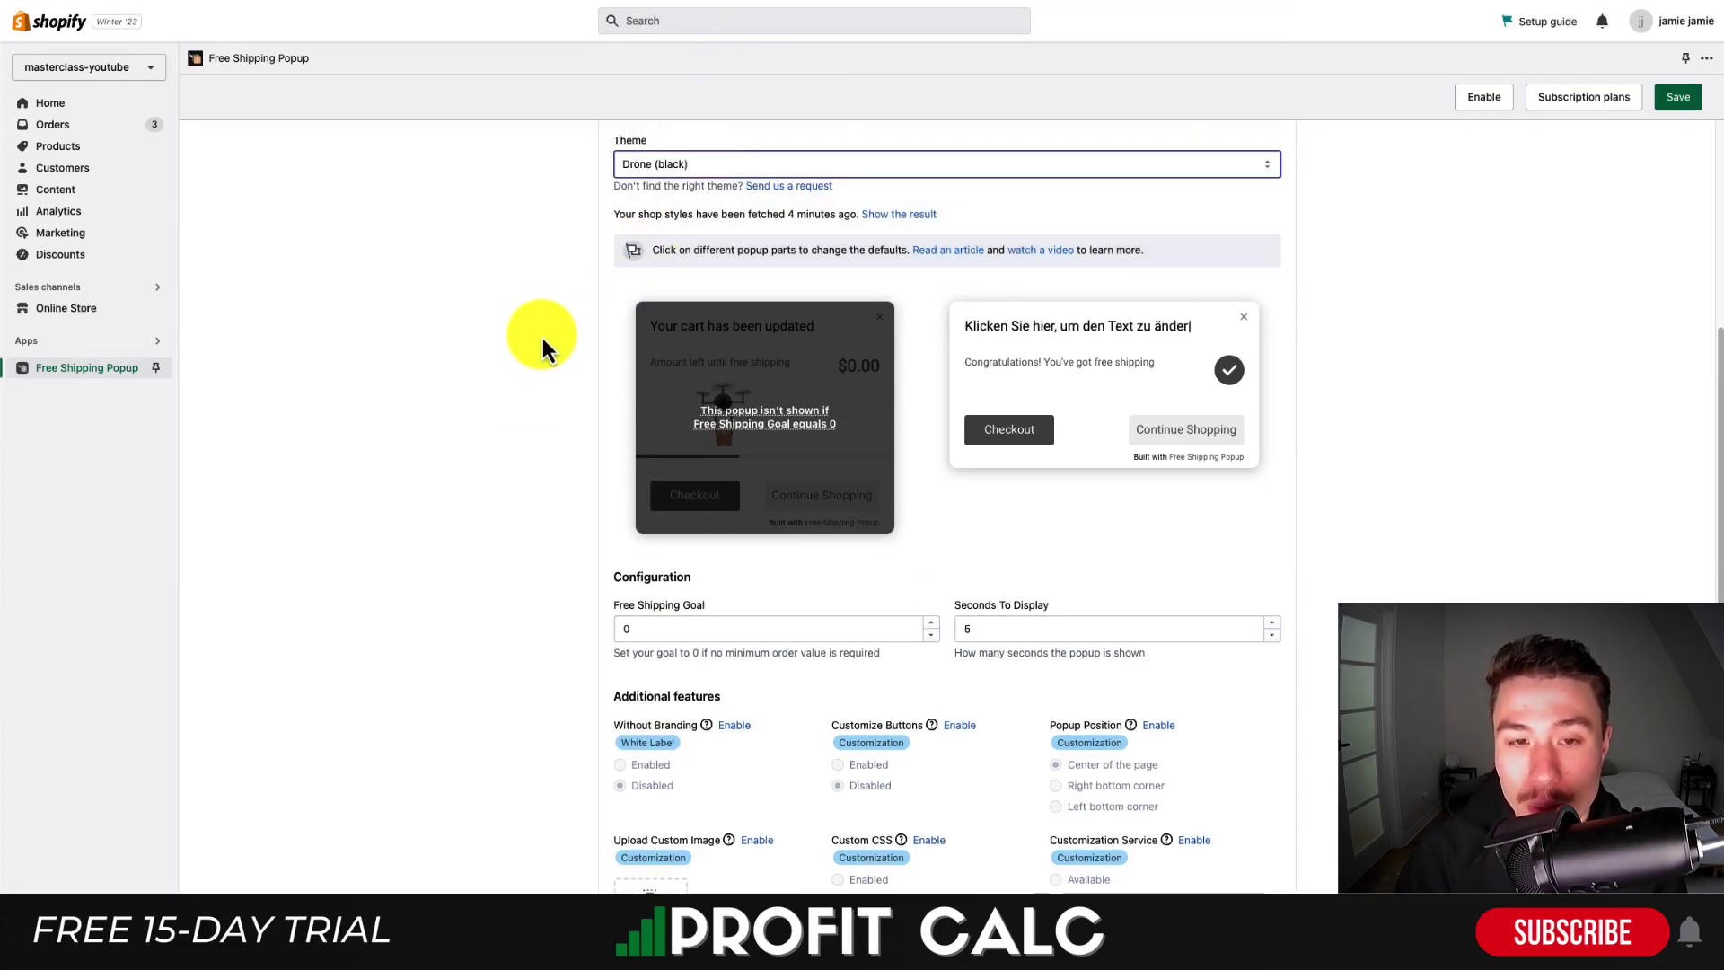
# Set the Free Shipping Goal to 50 and Seconds To Display to 3.
pyautogui.scroll(-3, 543, 339)
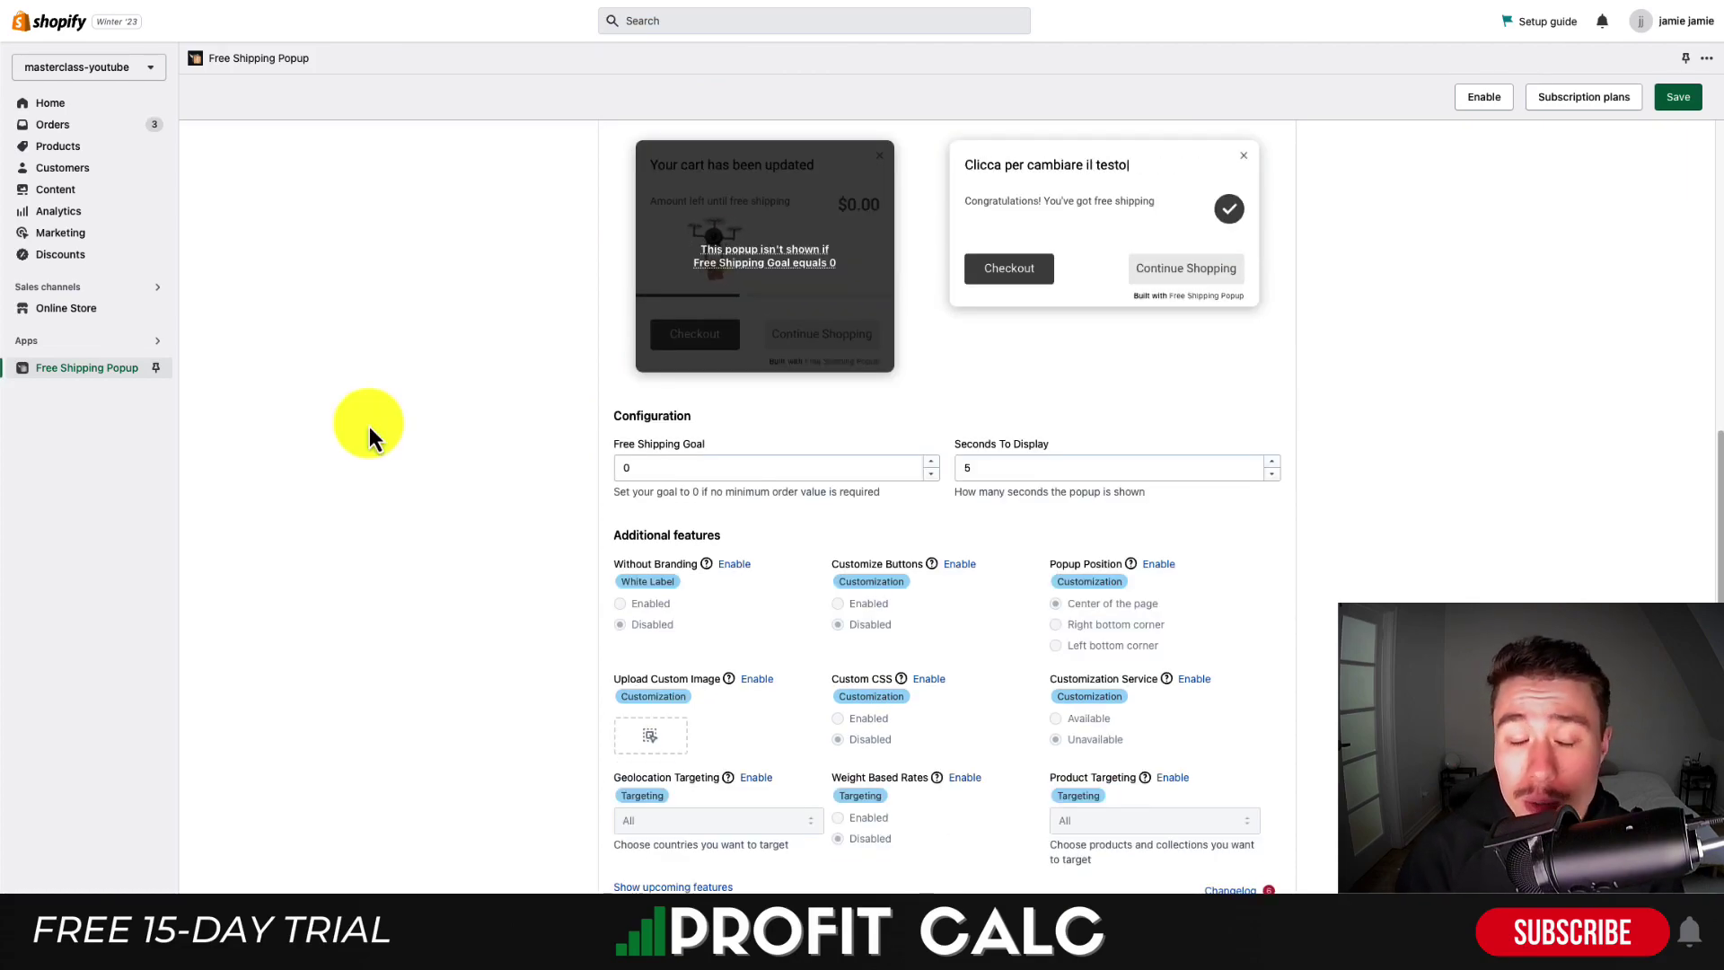
pyautogui.moveTo(638, 445); pyautogui.dragTo(1064, 449)
pyautogui.click(1097, 438)
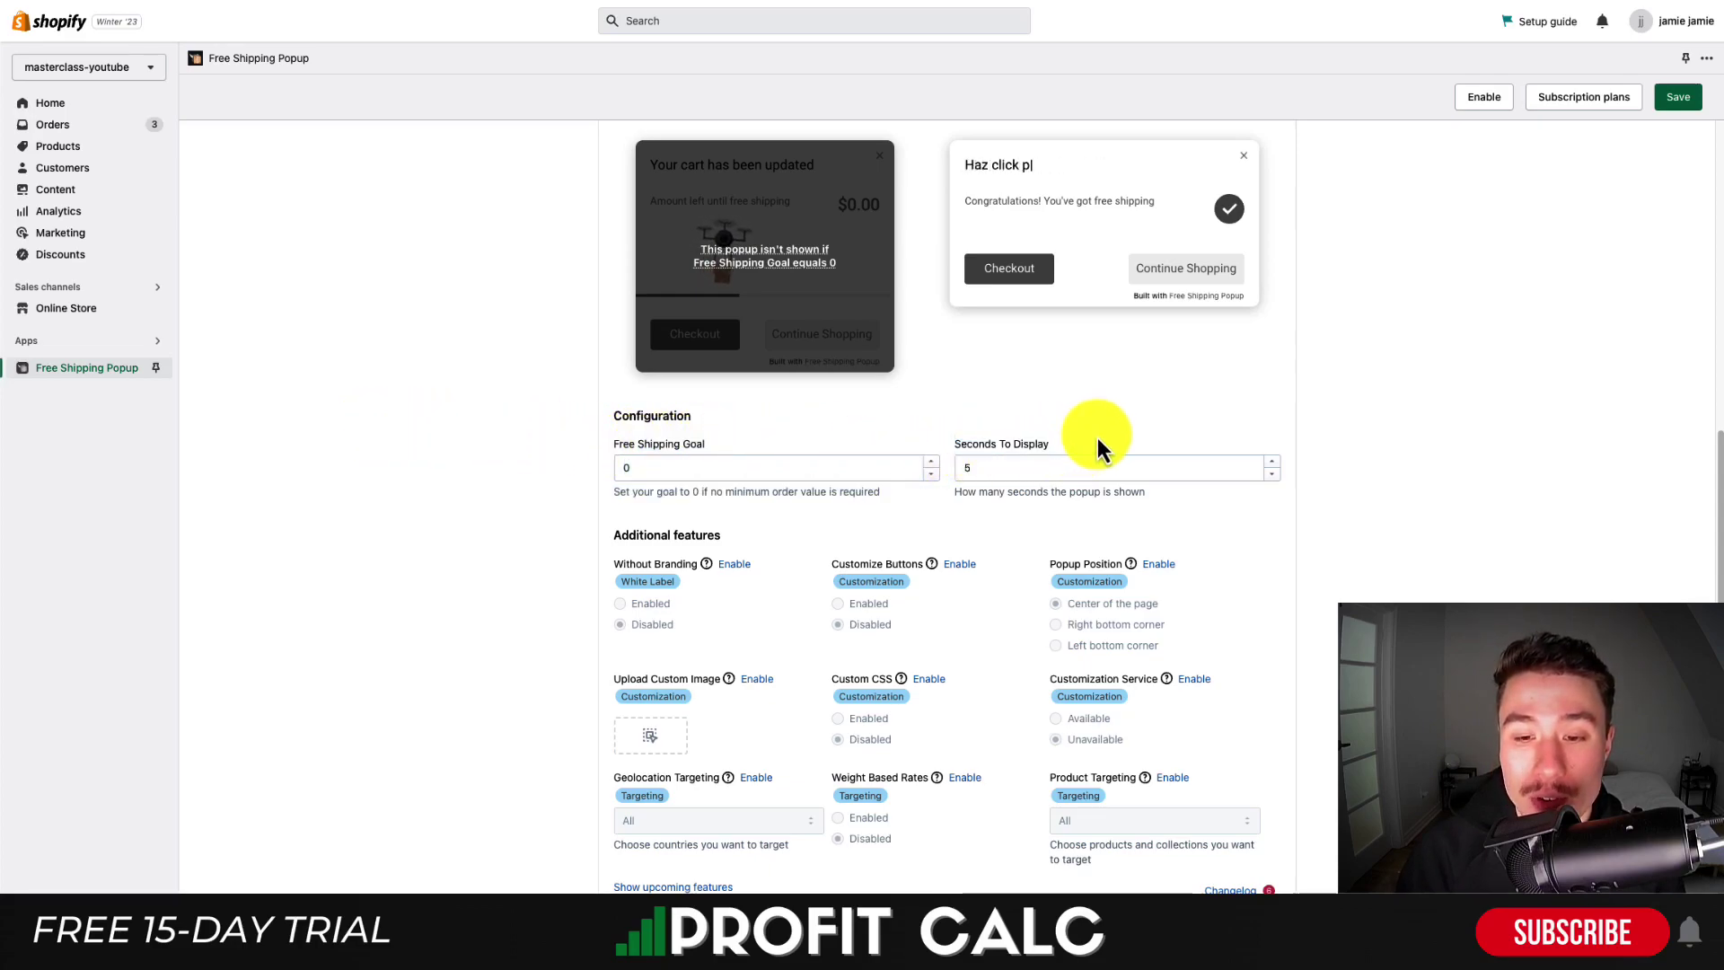
pyautogui.click(654, 472)
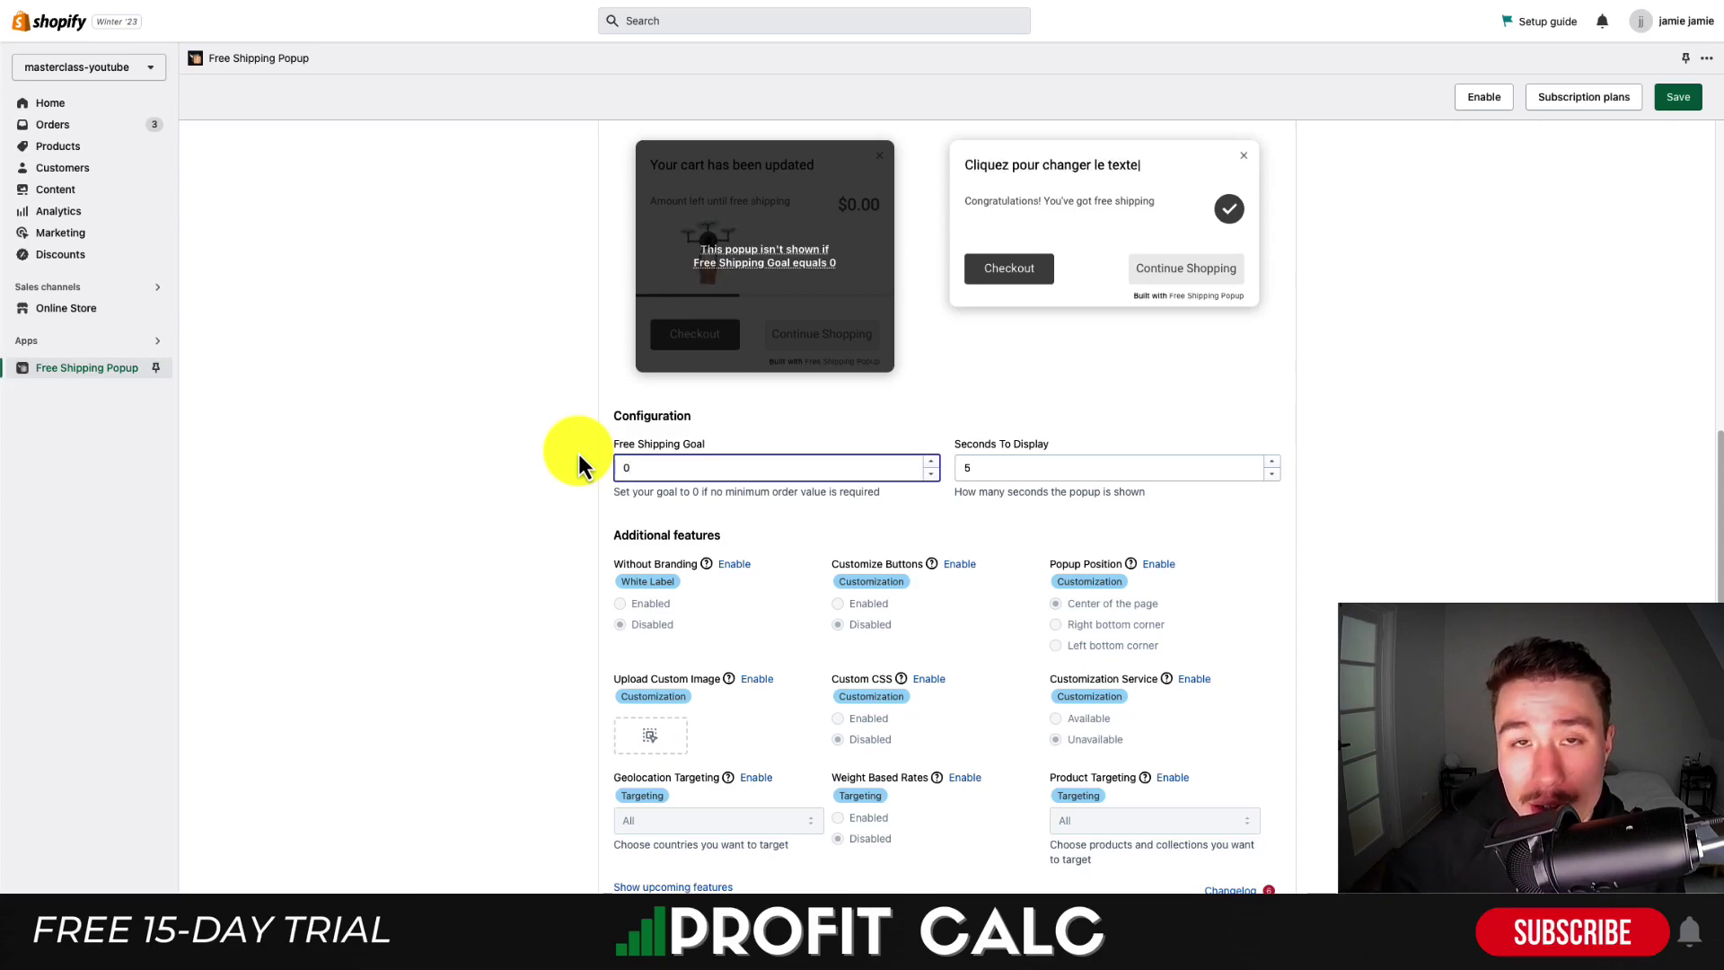
pyautogui.moveTo(578, 456)
pyautogui.mouseDown()
pyautogui.moveTo(689, 448)
pyautogui.moveTo(574, 474)
pyautogui.mouseUp()
pyautogui.click(726, 445)
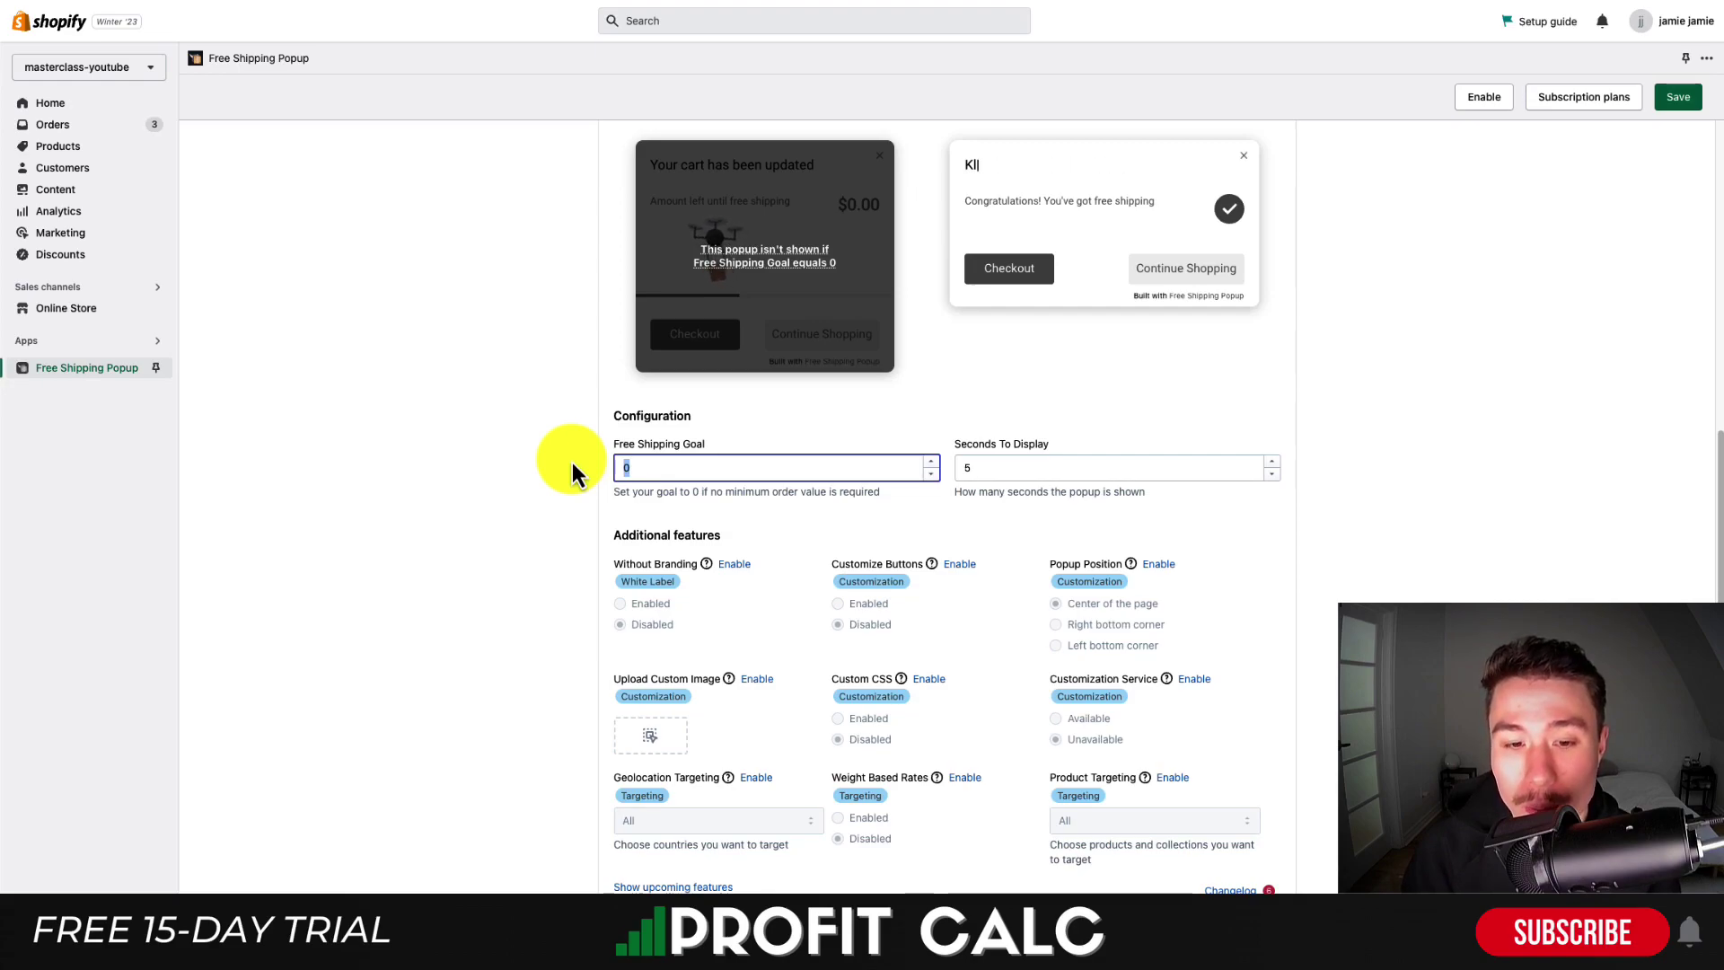
pyautogui.write('50')
pyautogui.press('Tab')
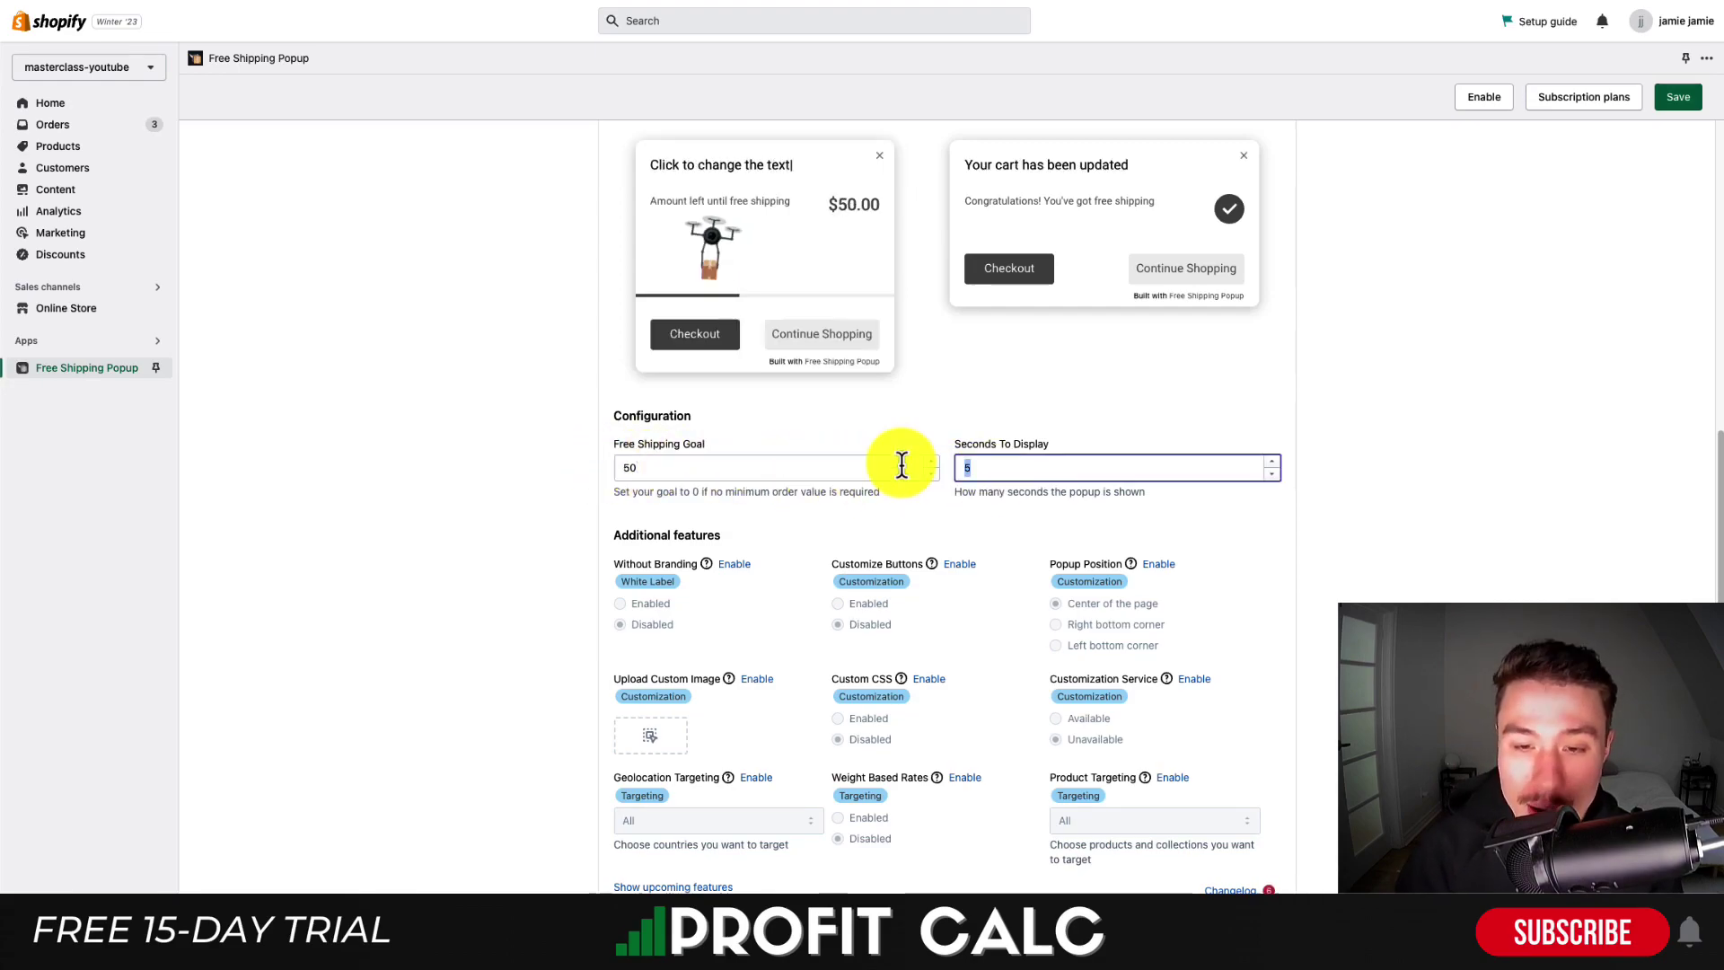
pyautogui.write('3')
pyautogui.click(1362, 428)
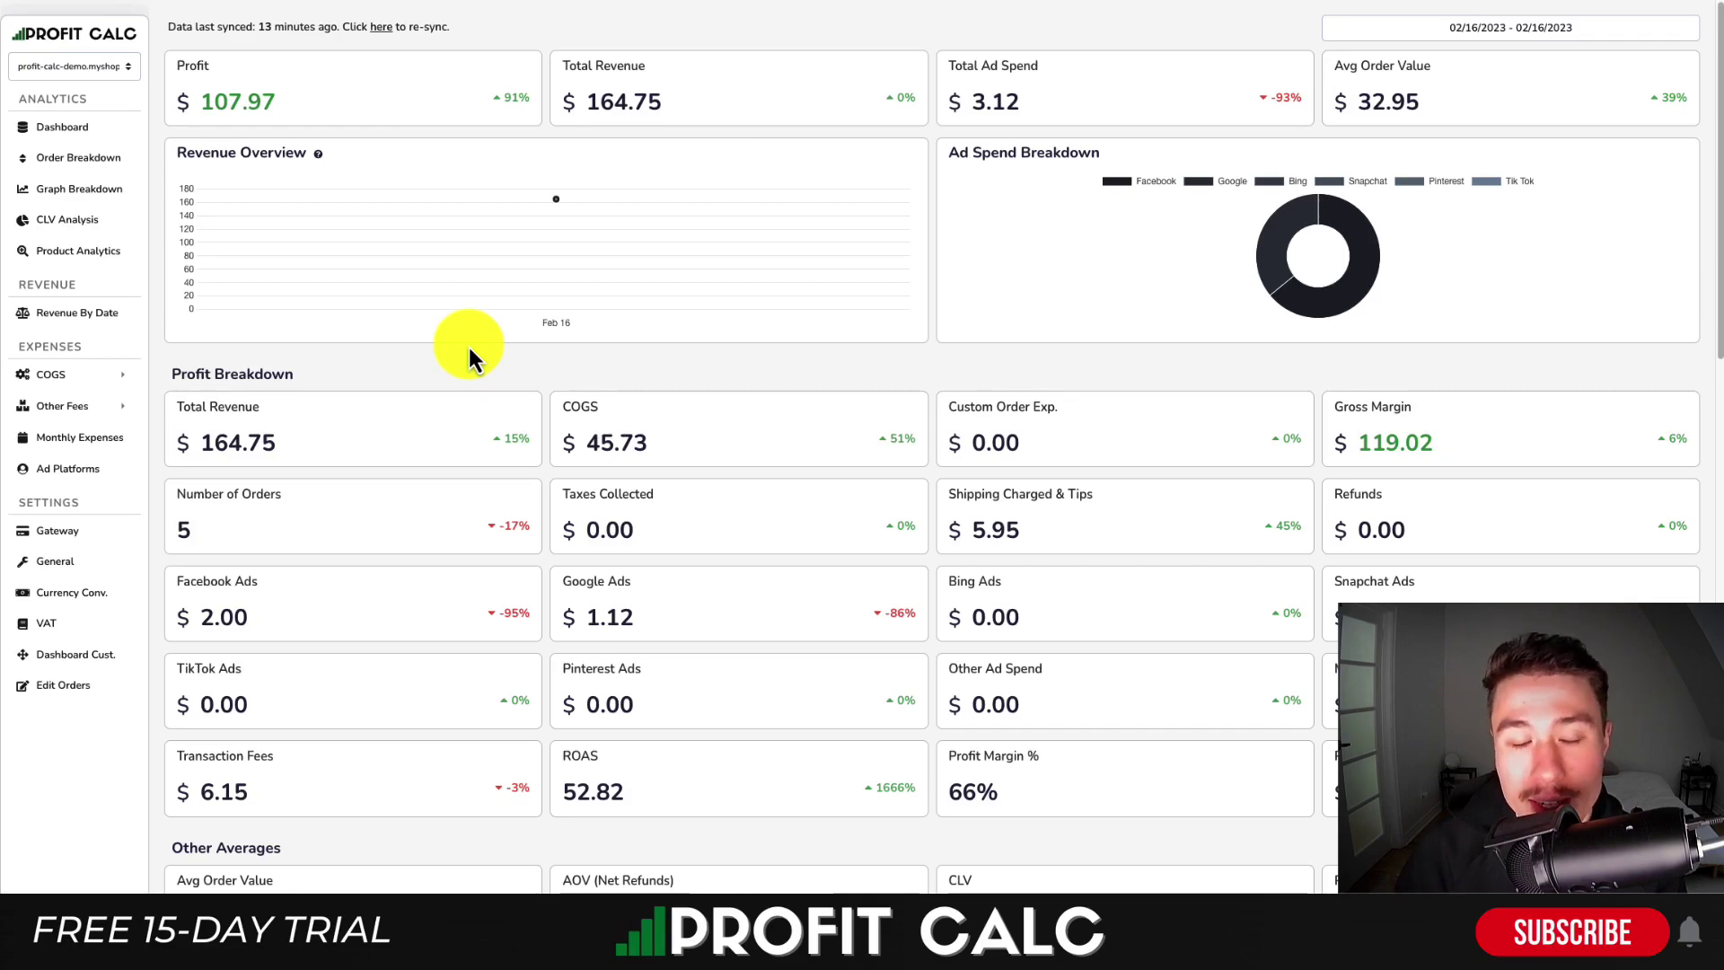
# Switch the Profit Calc dashboard to Last 7 Days (02/10/2023 to 02/16/2023) and review the metrics.
pyautogui.click(1531, 34)
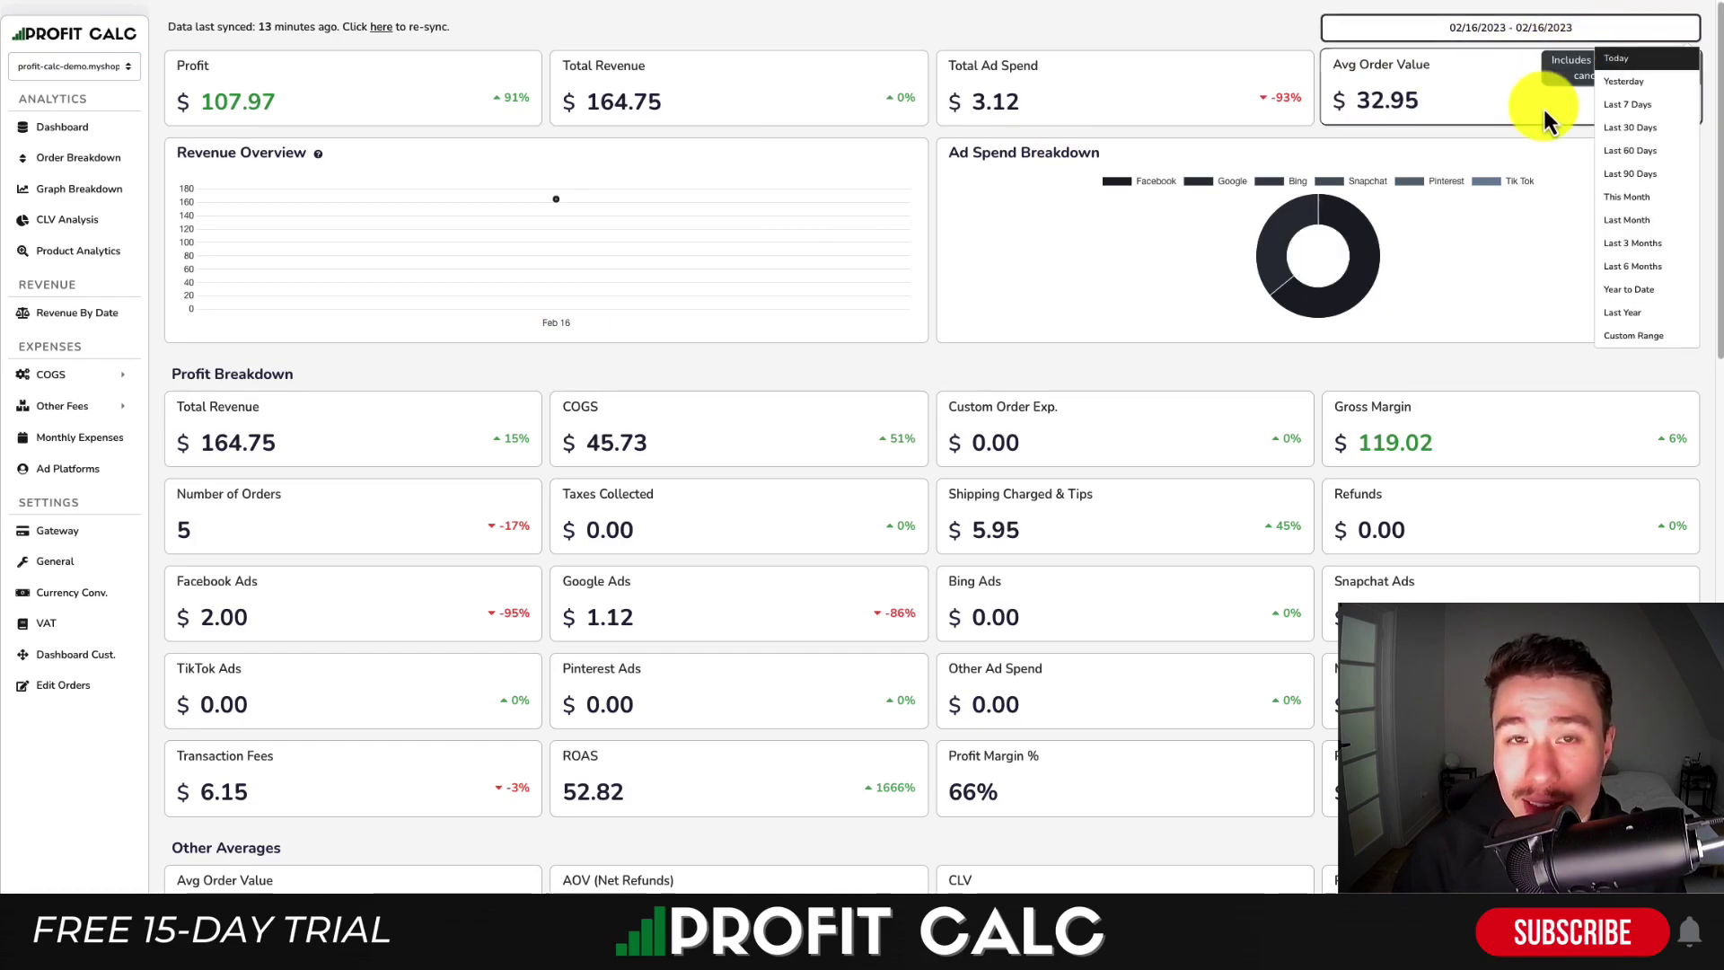
pyautogui.click(1640, 120)
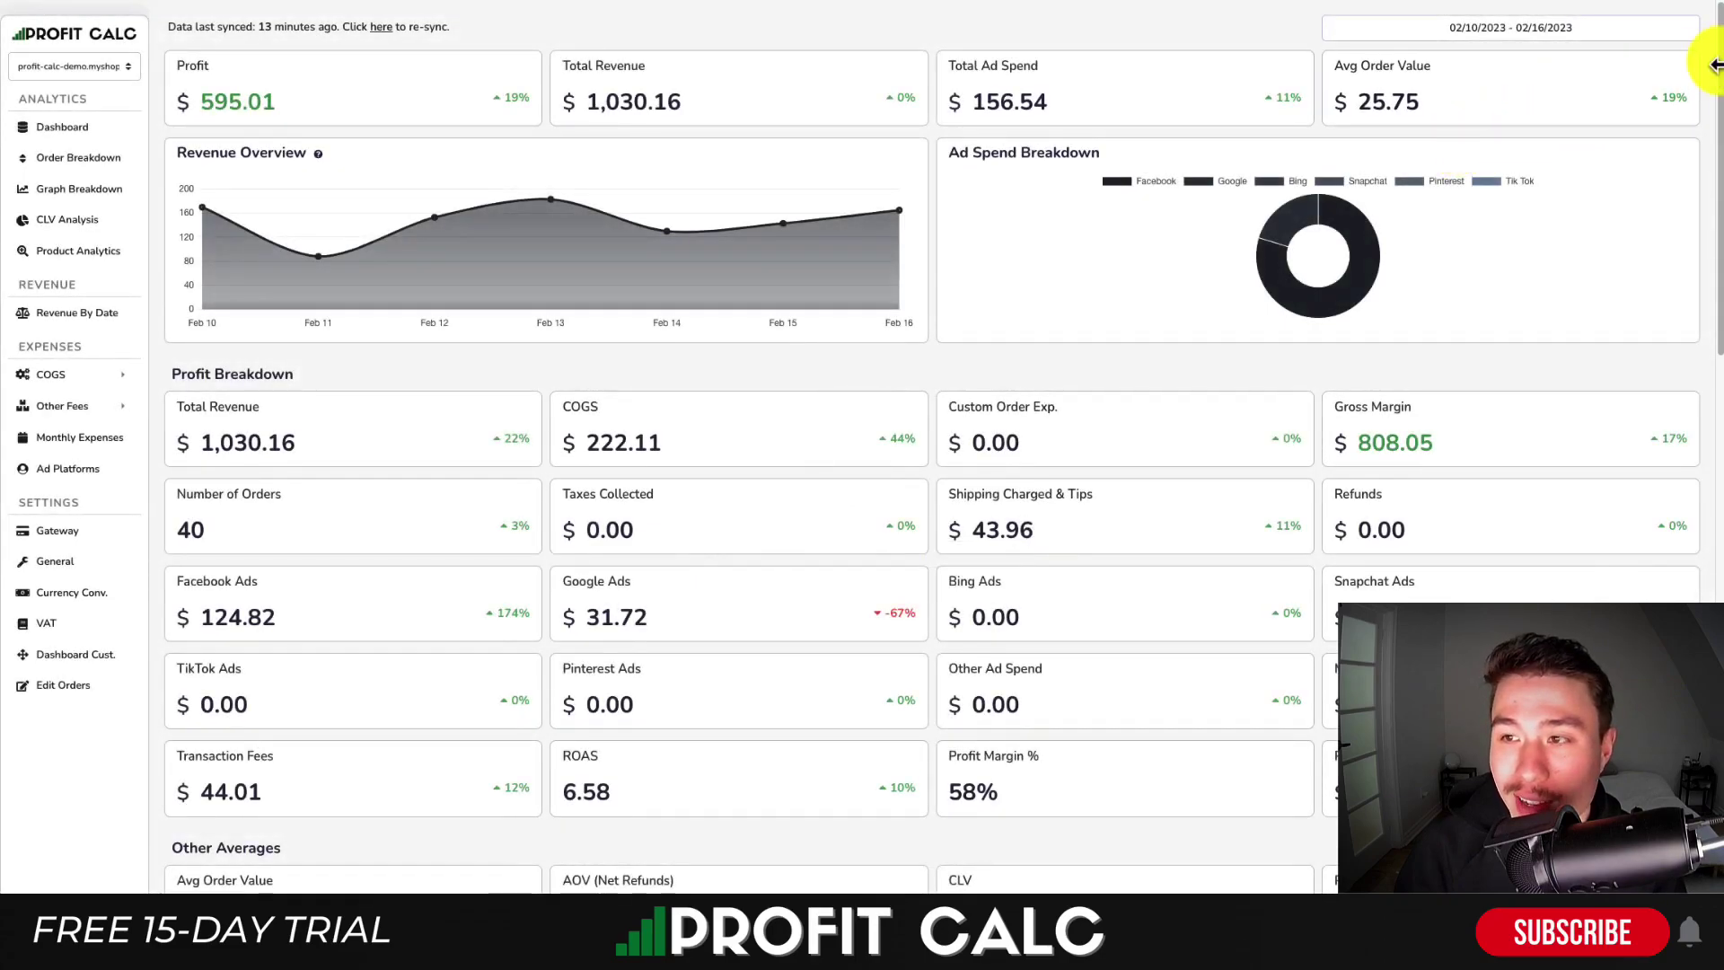
pyautogui.moveTo(1718, 76); pyautogui.dragTo(1713, 126)
pyautogui.scroll(2, 1390, 143)
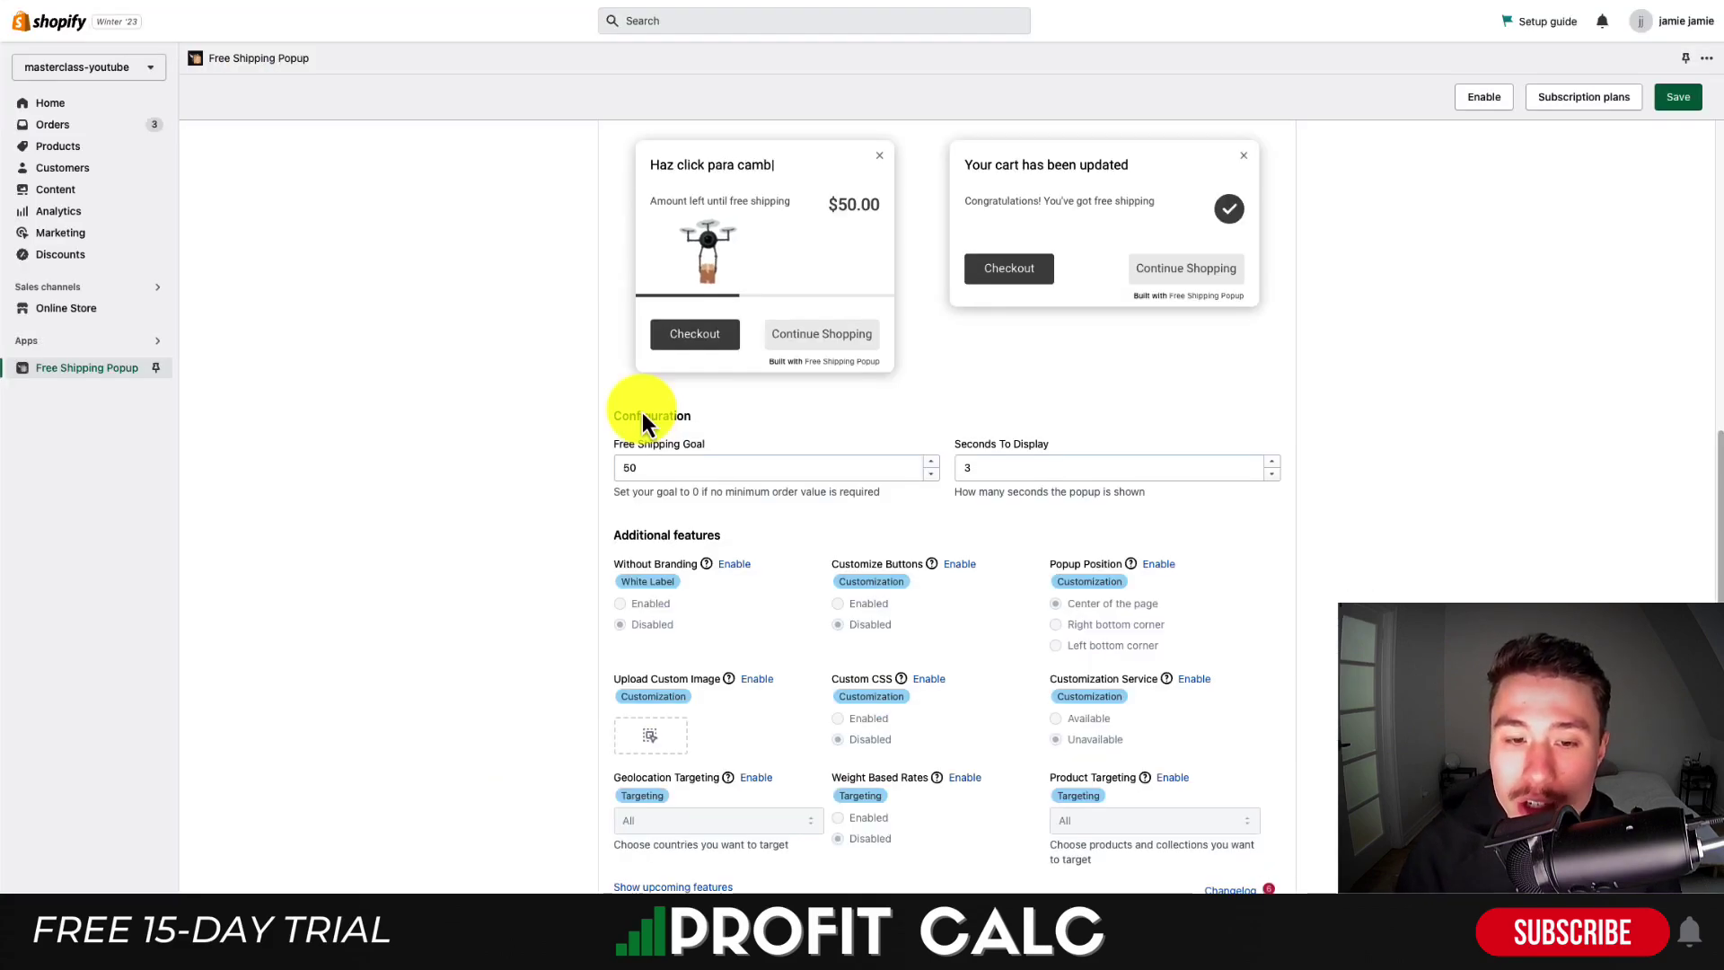
# Save the popup settings, then enable the popup by choosing the Basic plan.
pyautogui.moveTo(628, 536); pyautogui.dragTo(728, 538)
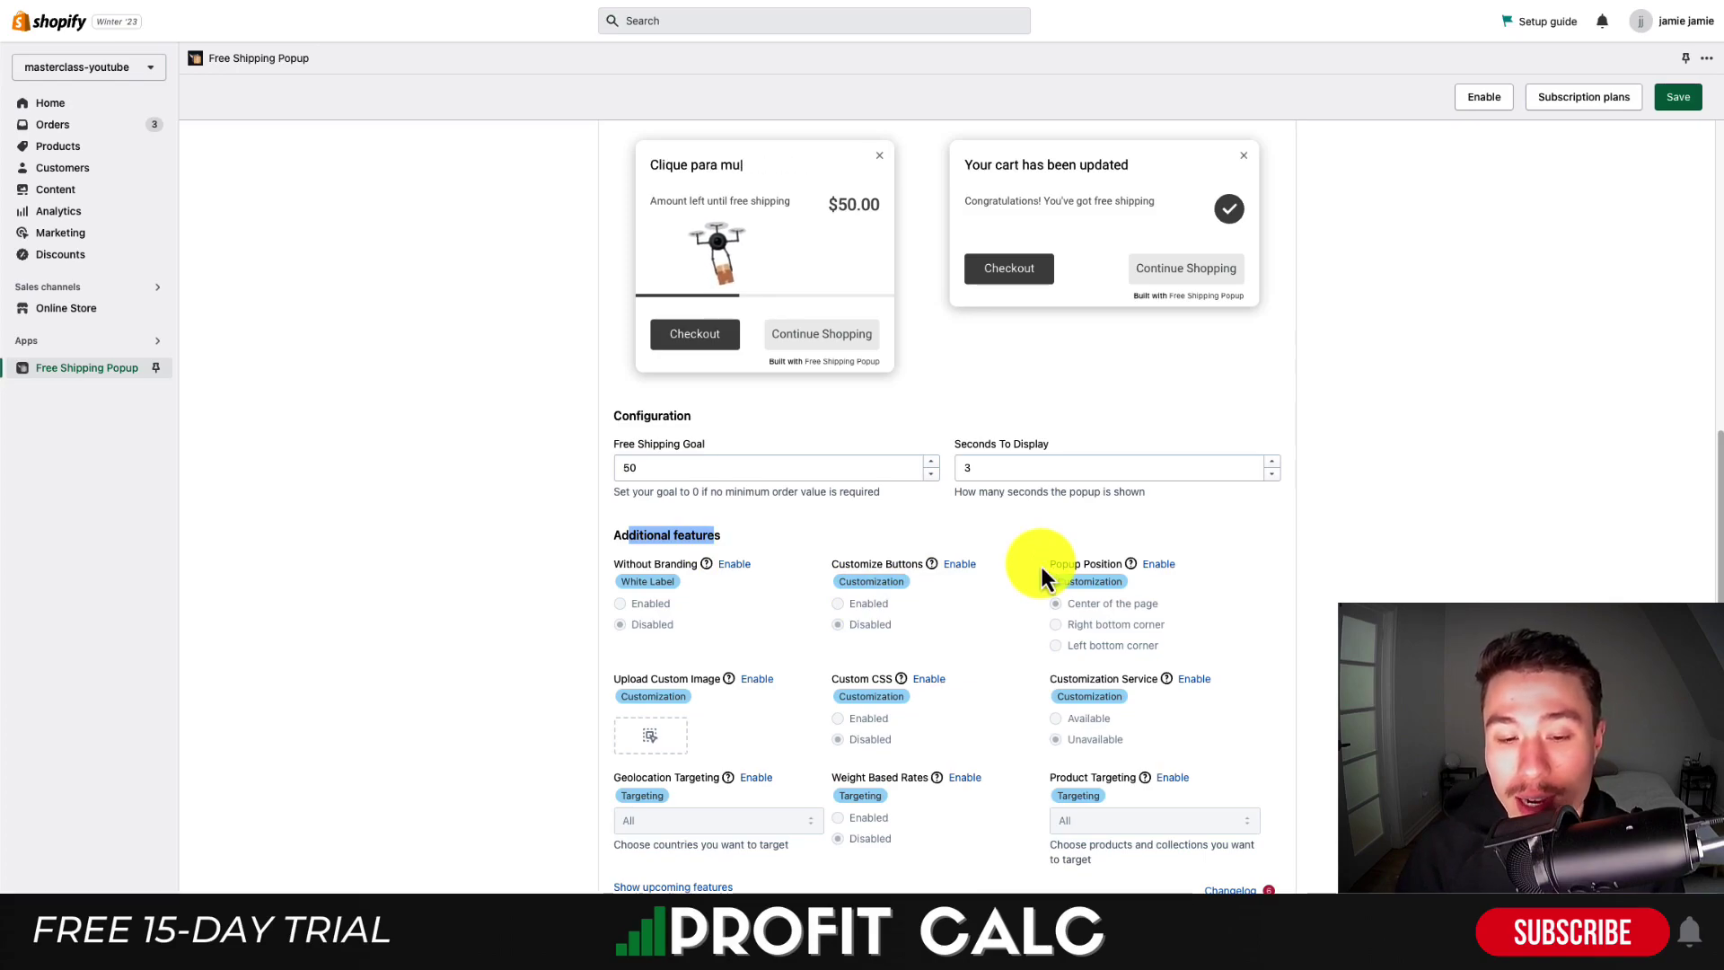
pyautogui.click(1678, 97)
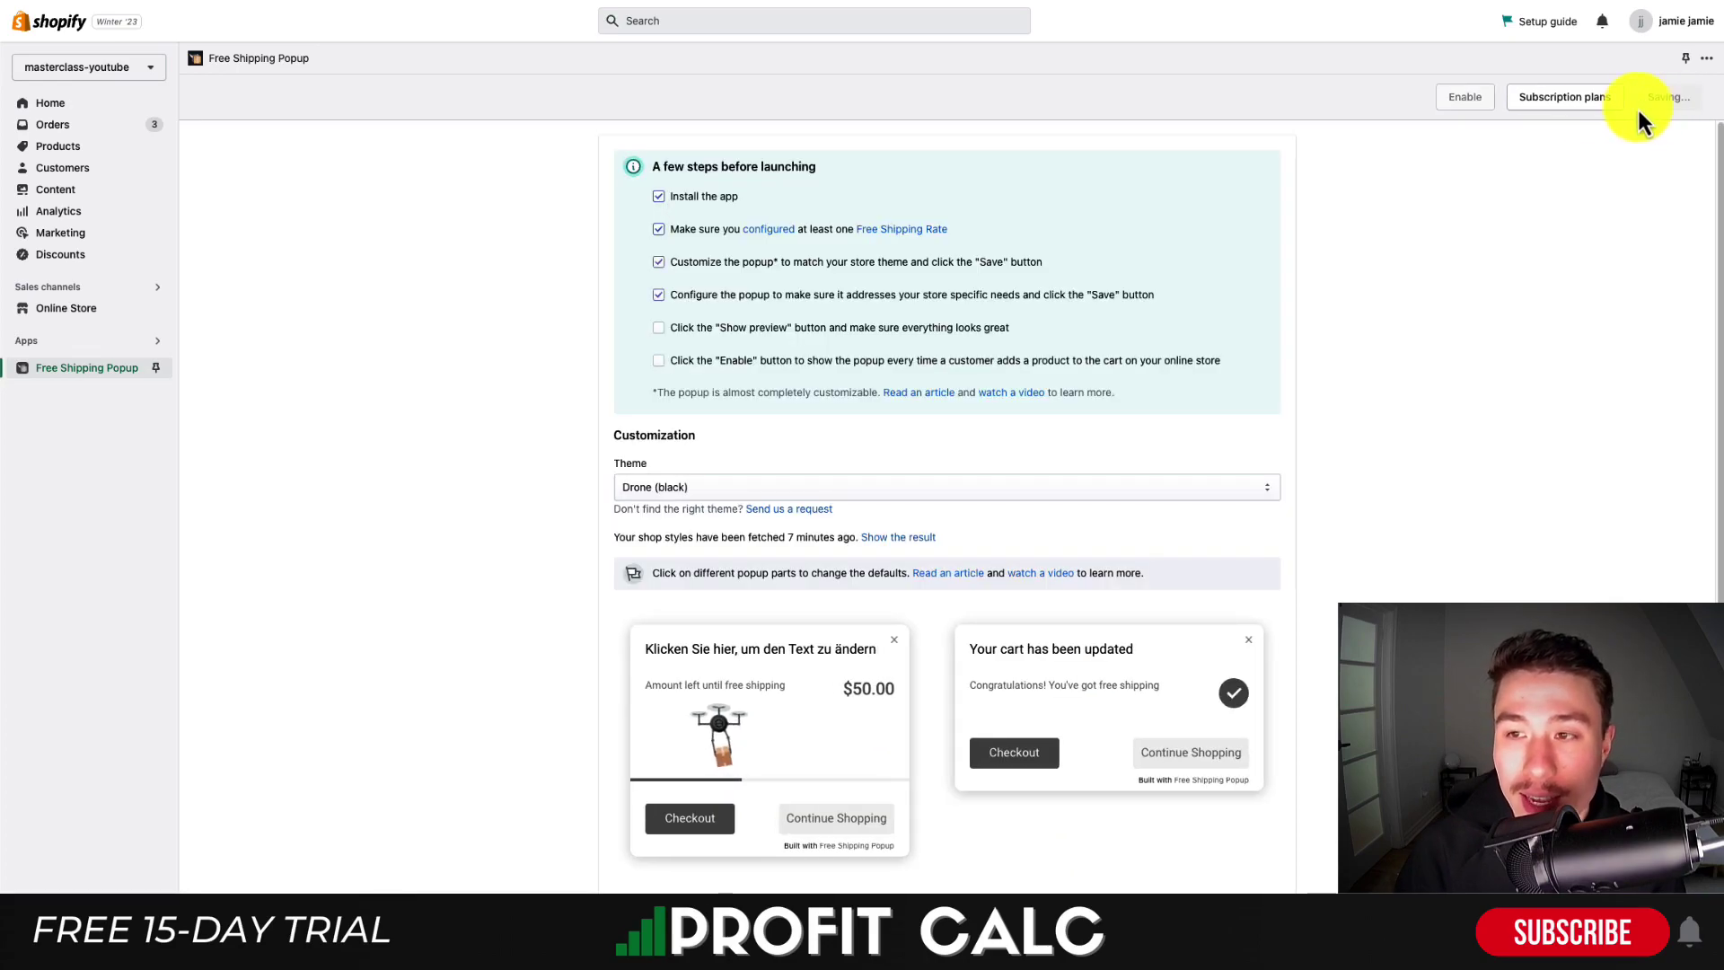
pyautogui.click(1464, 105)
pyautogui.click(682, 323)
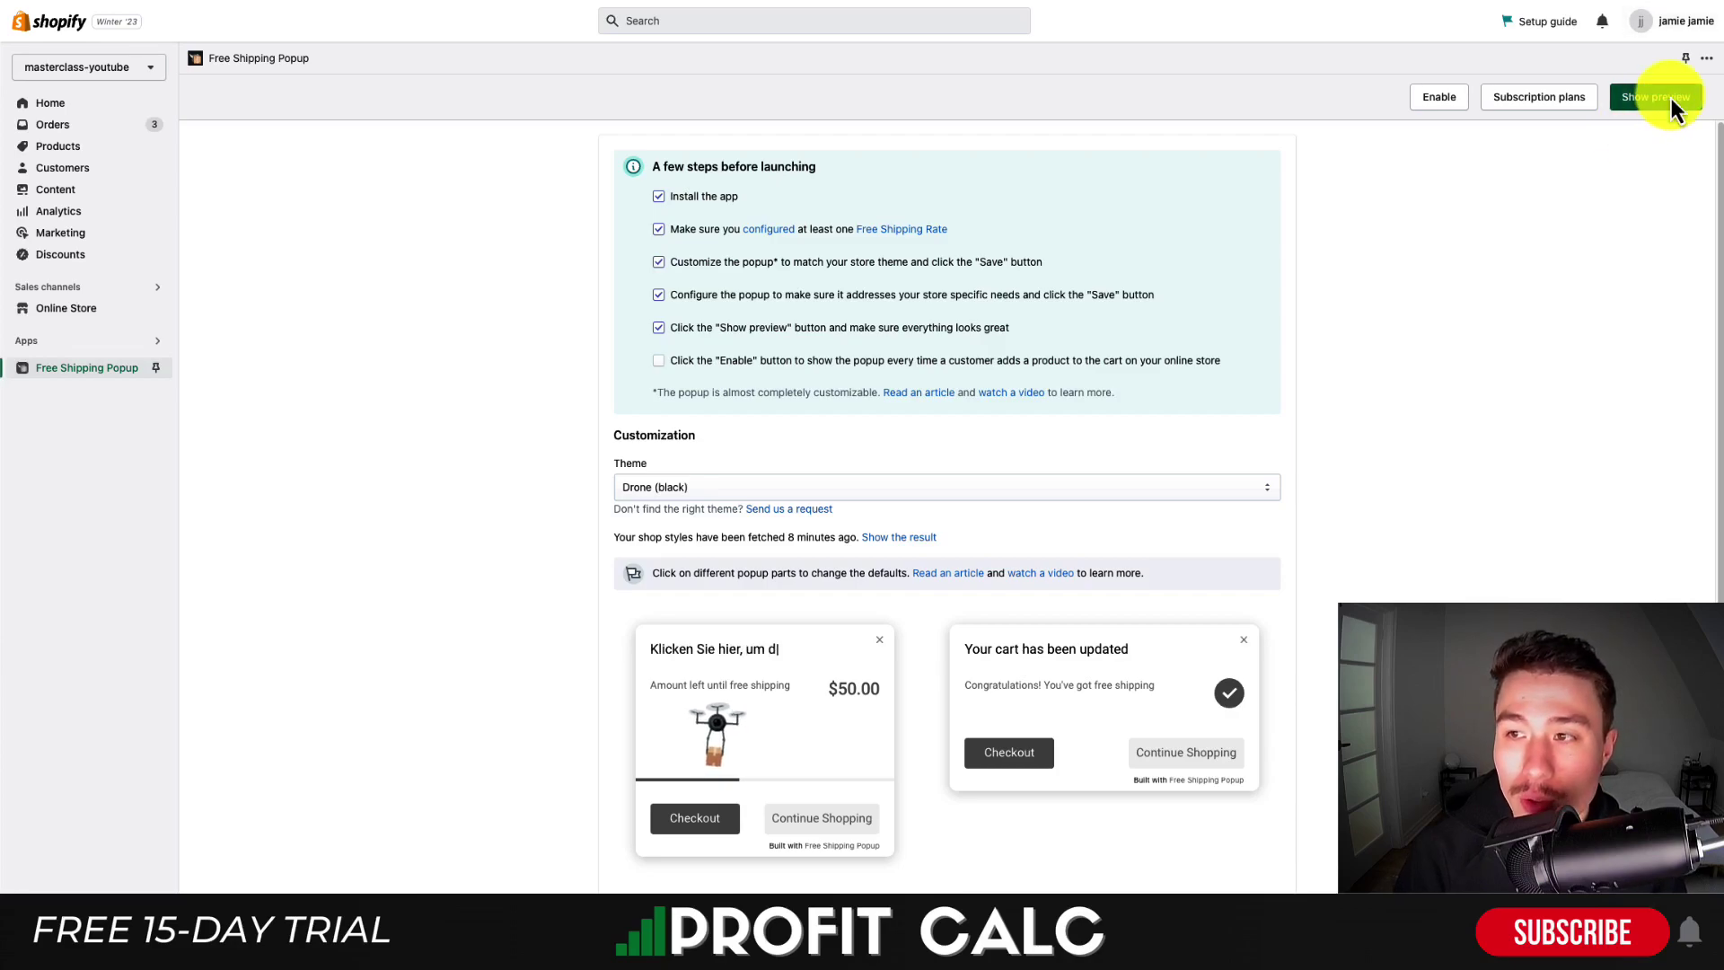
# Preview the free shipping popup as customers see it, then close it.
pyautogui.click(1670, 99)
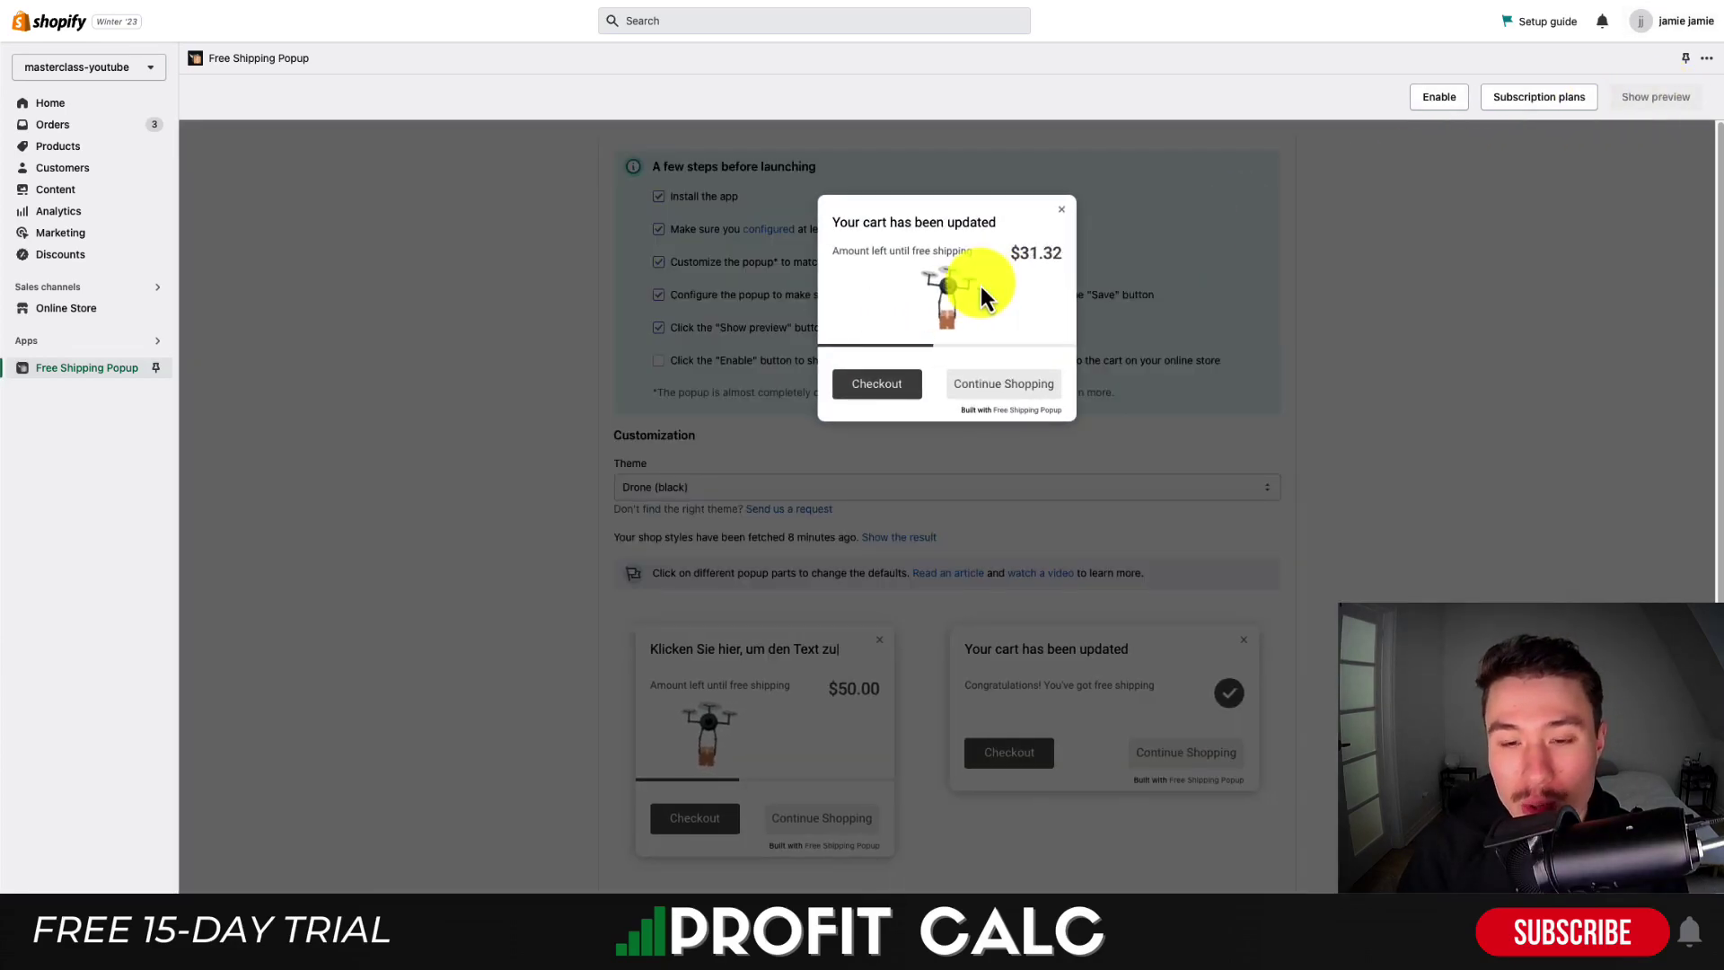
pyautogui.moveTo(840, 225); pyautogui.dragTo(923, 226)
pyautogui.moveTo(978, 359); pyautogui.dragTo(1059, 343)
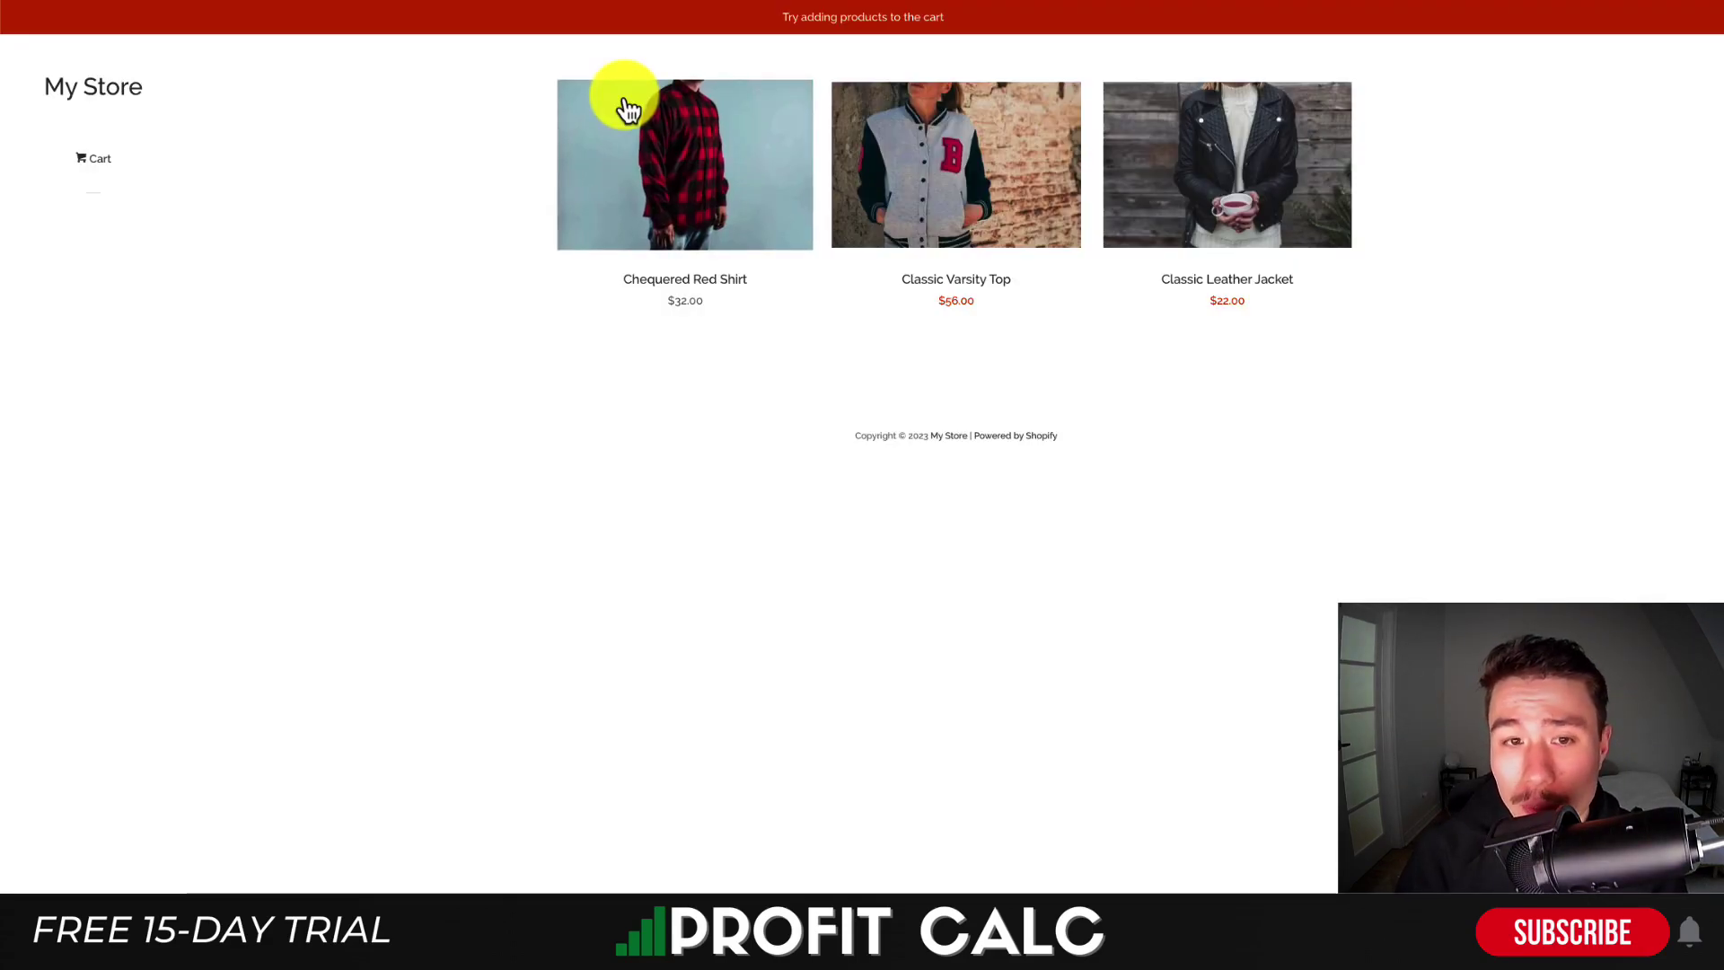
# Add Classic Varsity Top and one more Chequered Red Shirt until the popup announces free shipping.
pyautogui.click(935, 188)
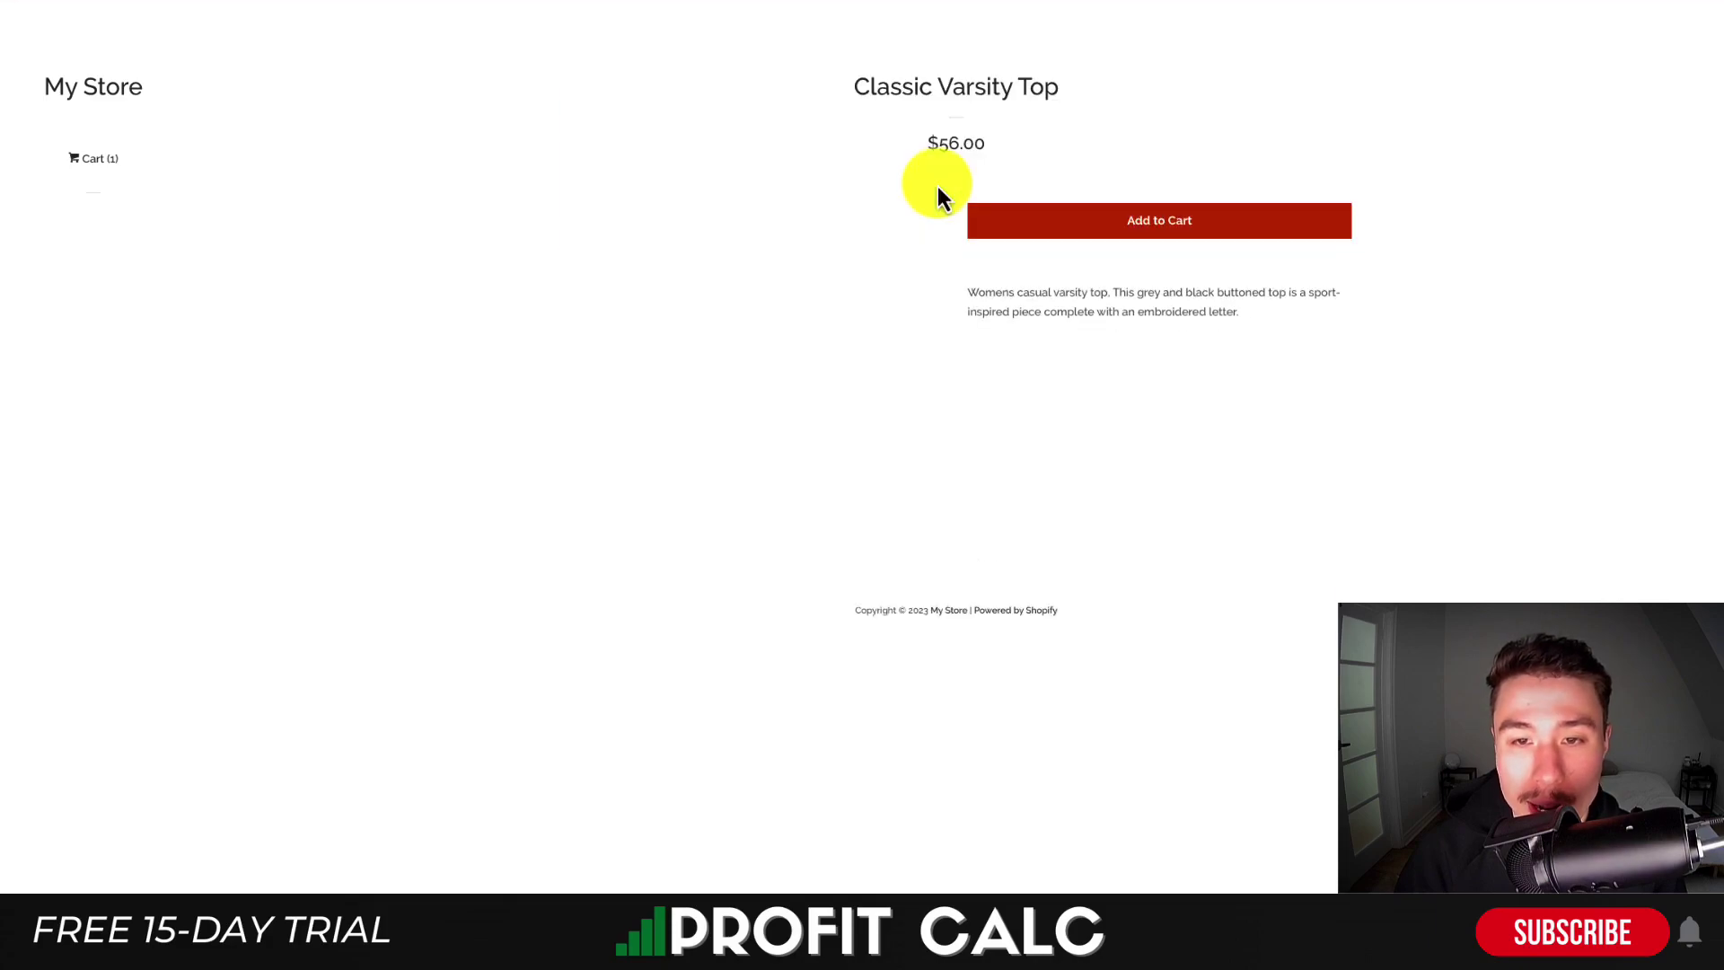
pyautogui.click(1047, 220)
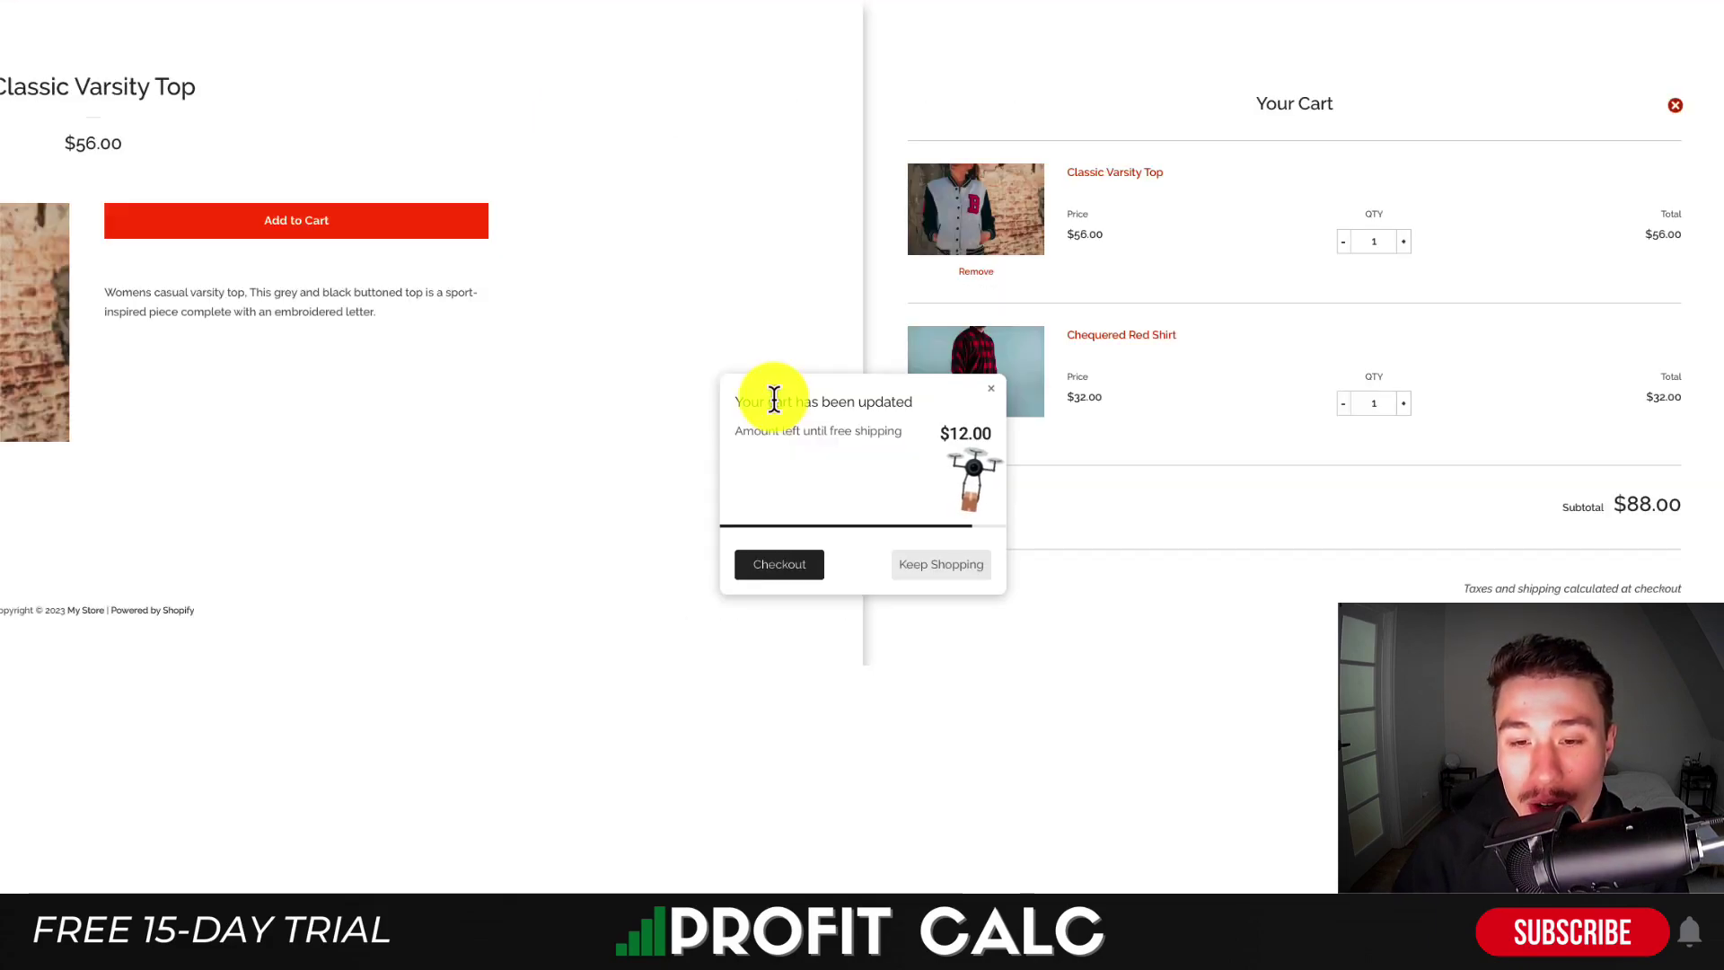
pyautogui.moveTo(772, 402); pyautogui.dragTo(987, 433)
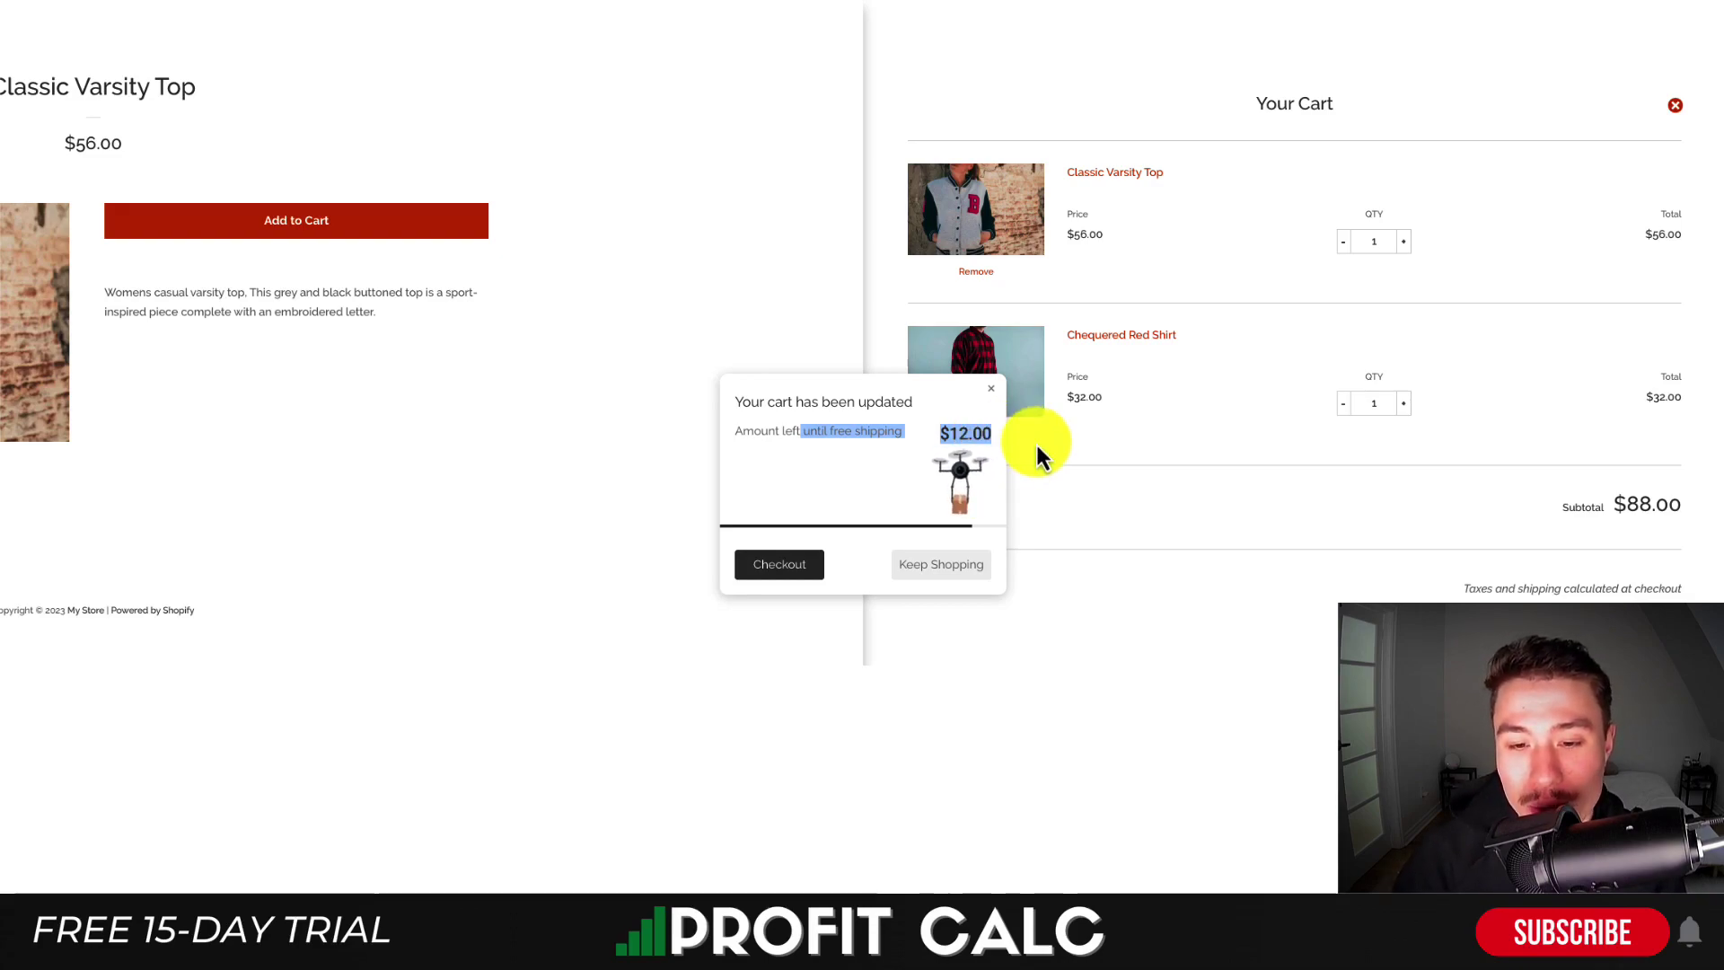
pyautogui.click(1374, 413)
pyautogui.click(1403, 405)
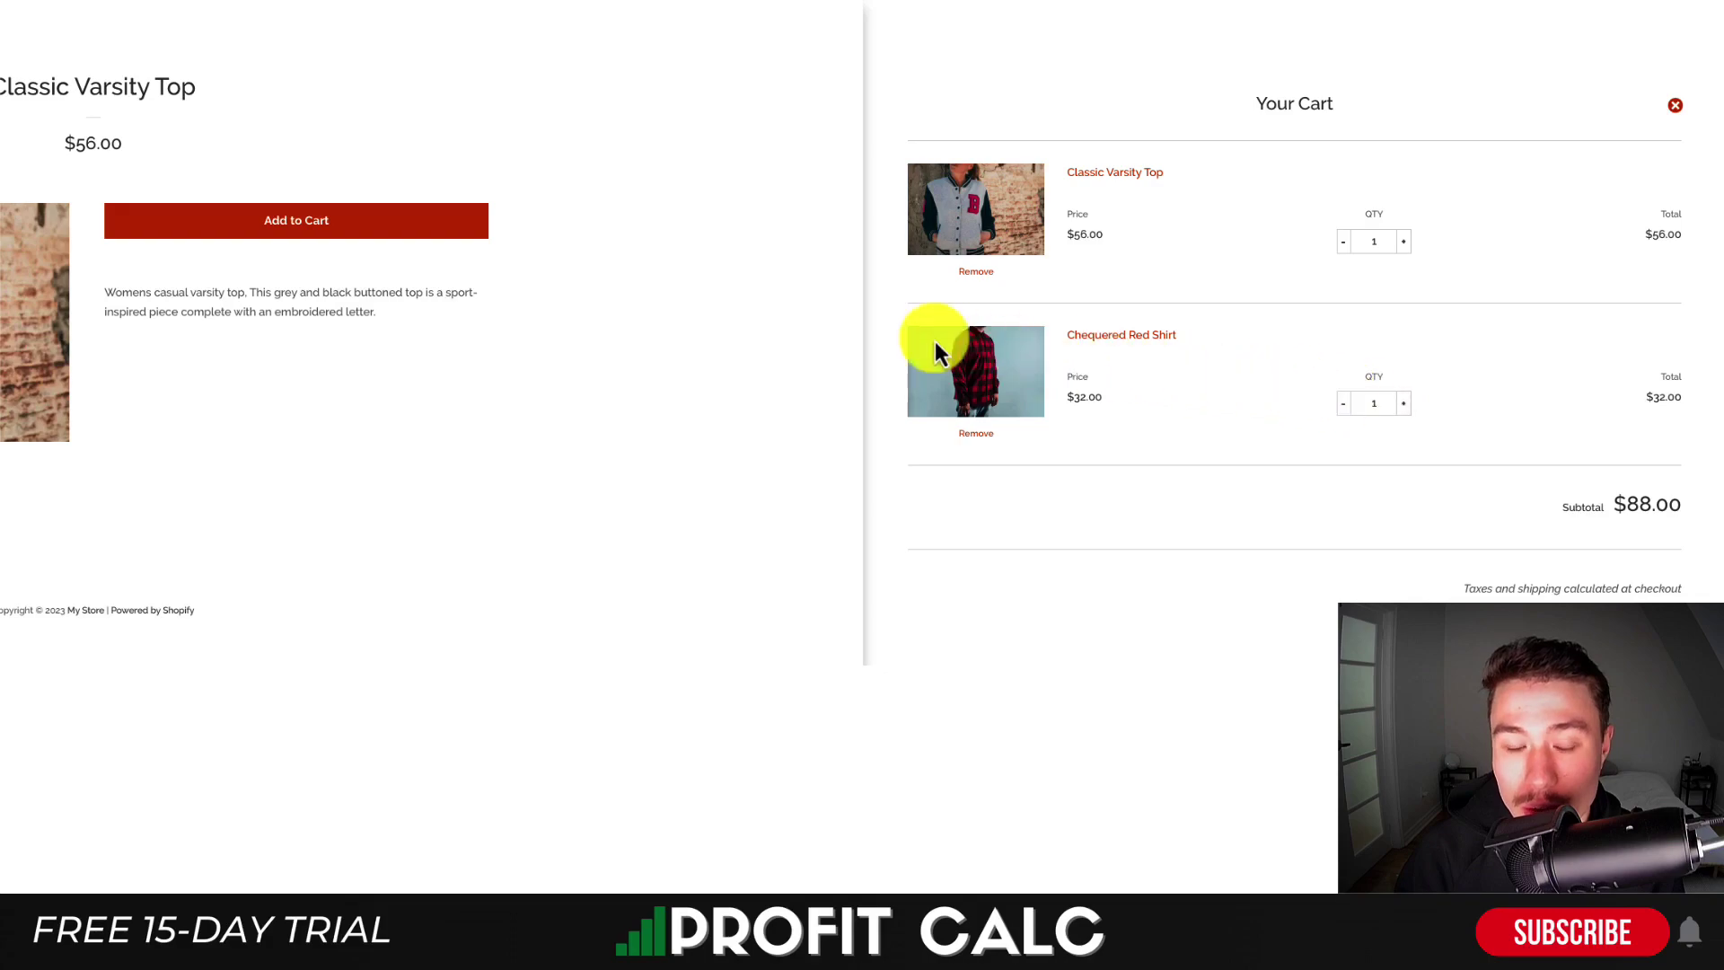
pyautogui.moveTo(768, 409); pyautogui.dragTo(859, 434)
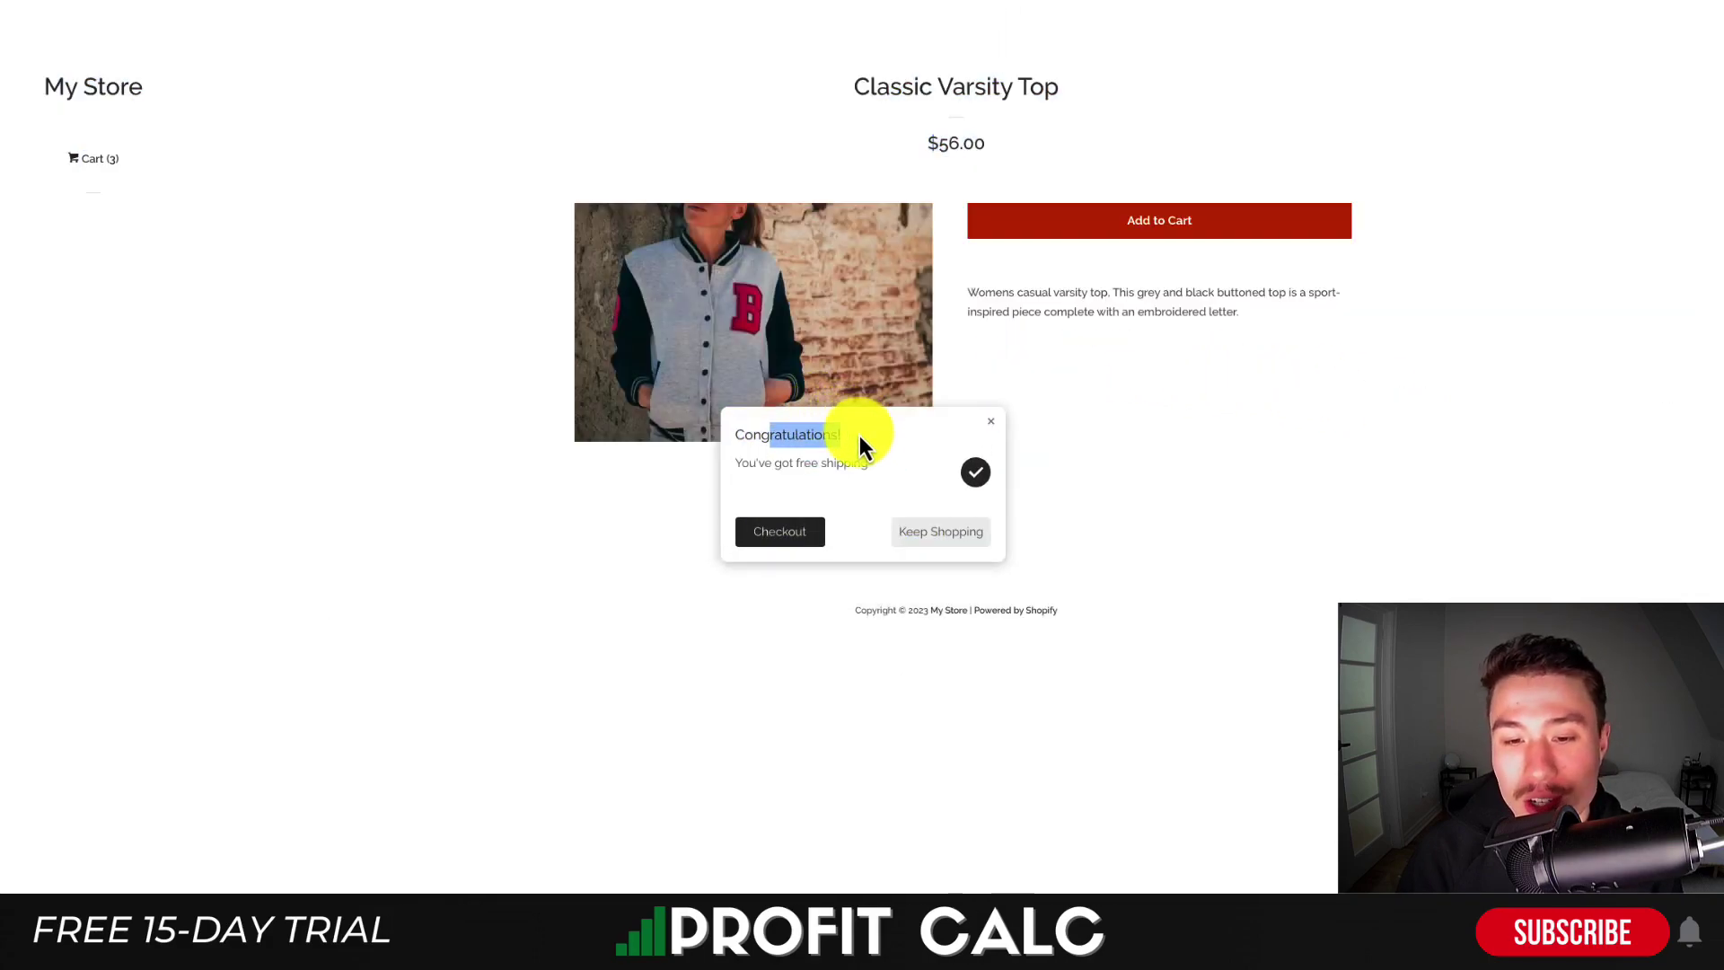
pyautogui.moveTo(790, 462); pyautogui.dragTo(860, 462)
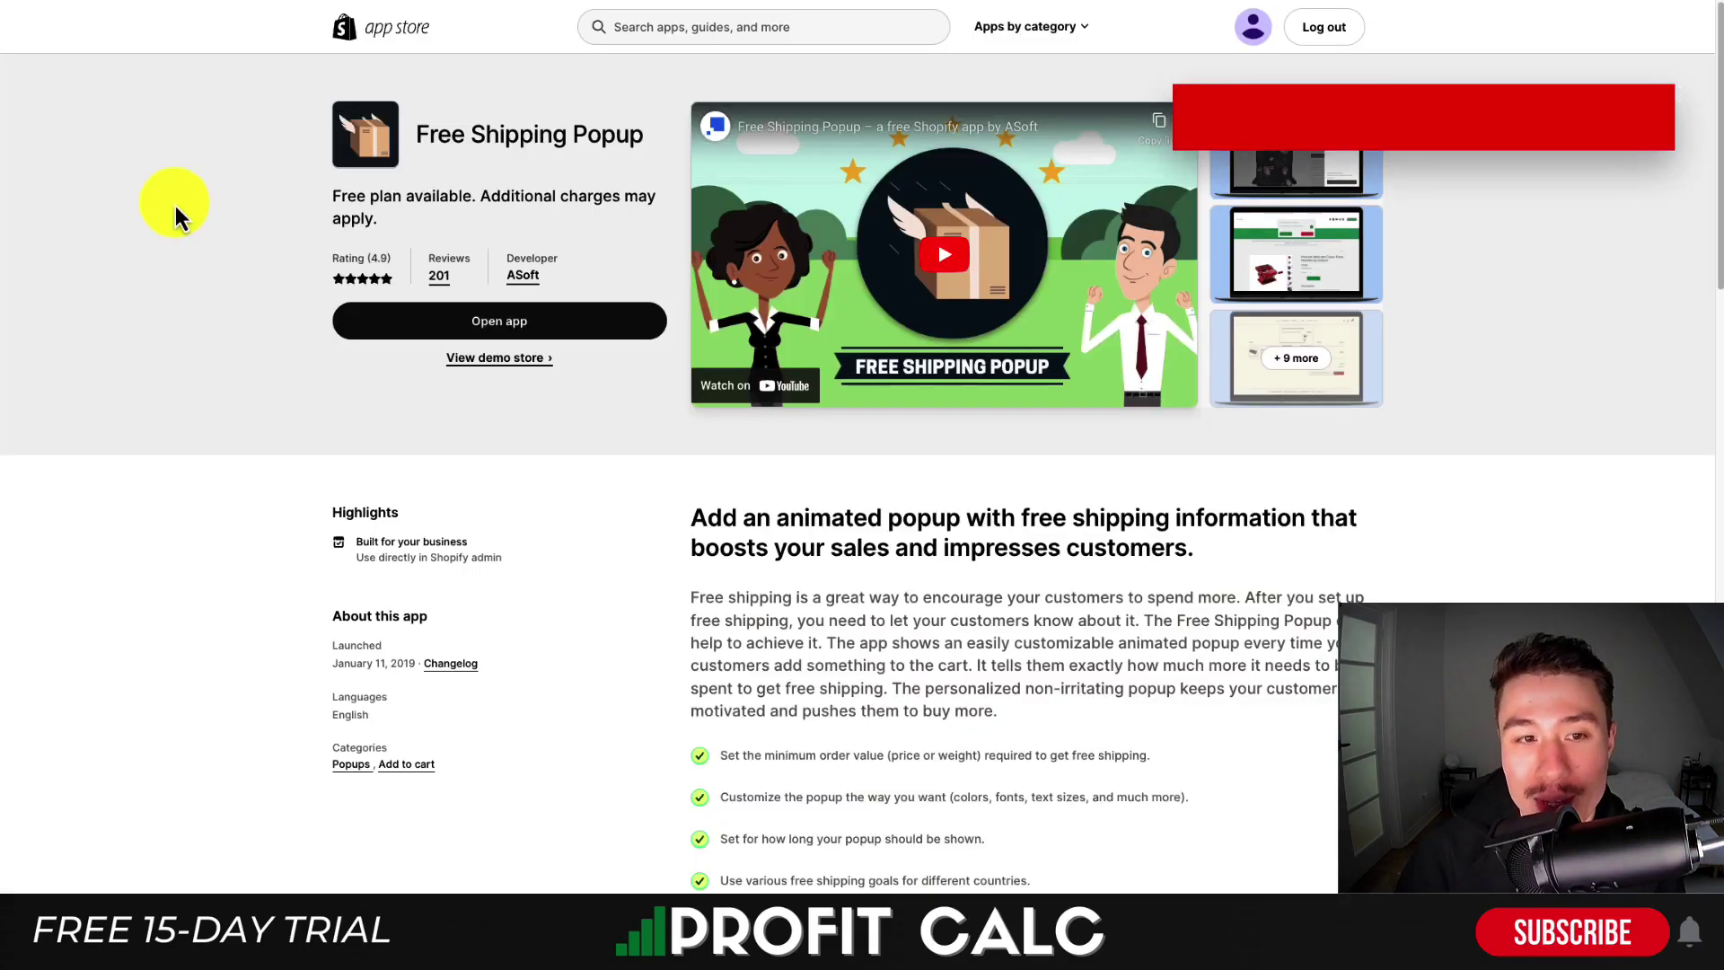
pyautogui.moveTo(500, 136); pyautogui.dragTo(587, 137)
pyautogui.scroll(-6, 318, 279)
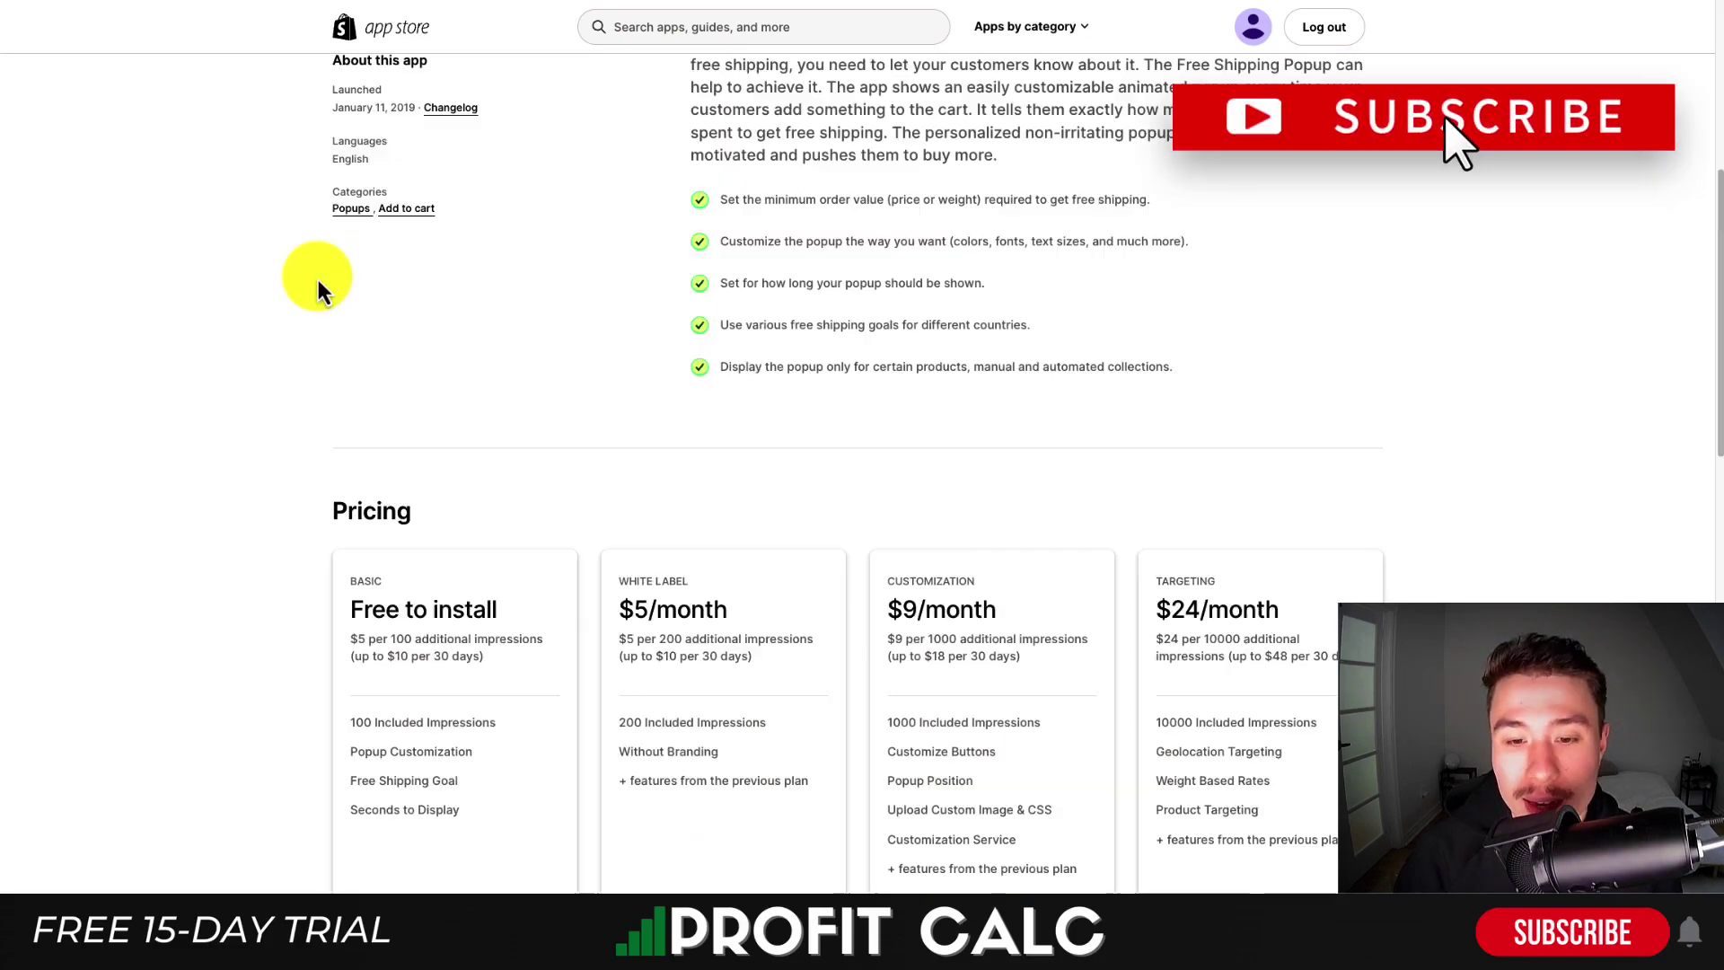
pyautogui.scroll(6, 318, 280)
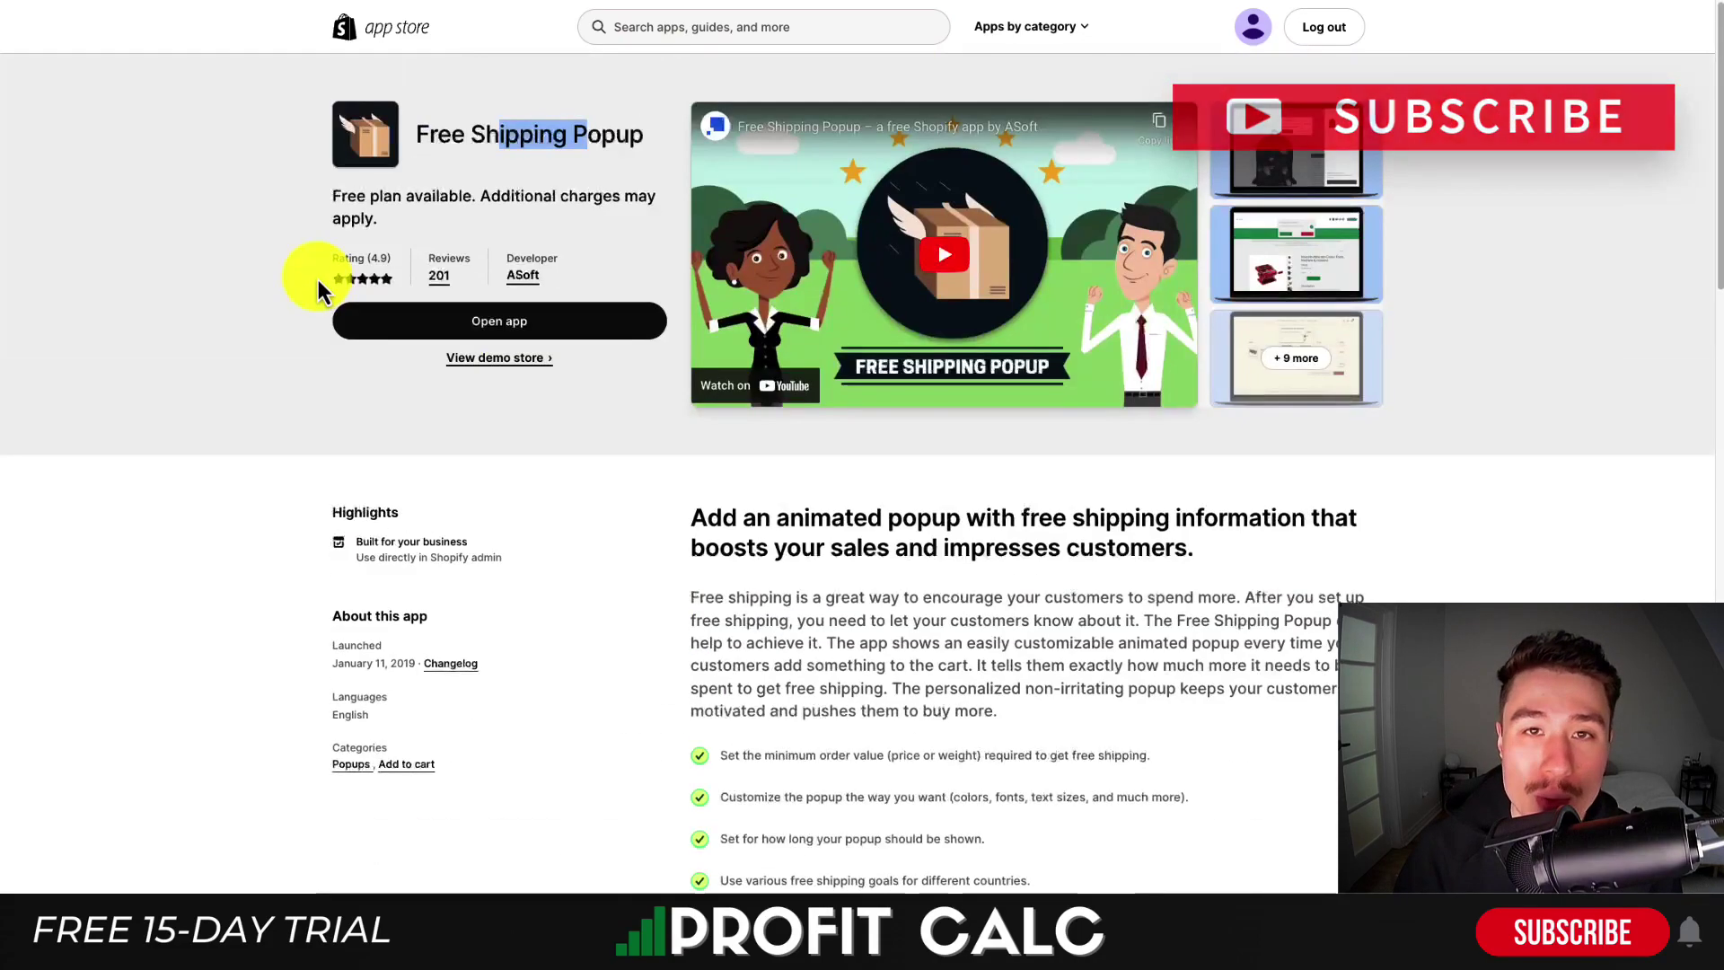